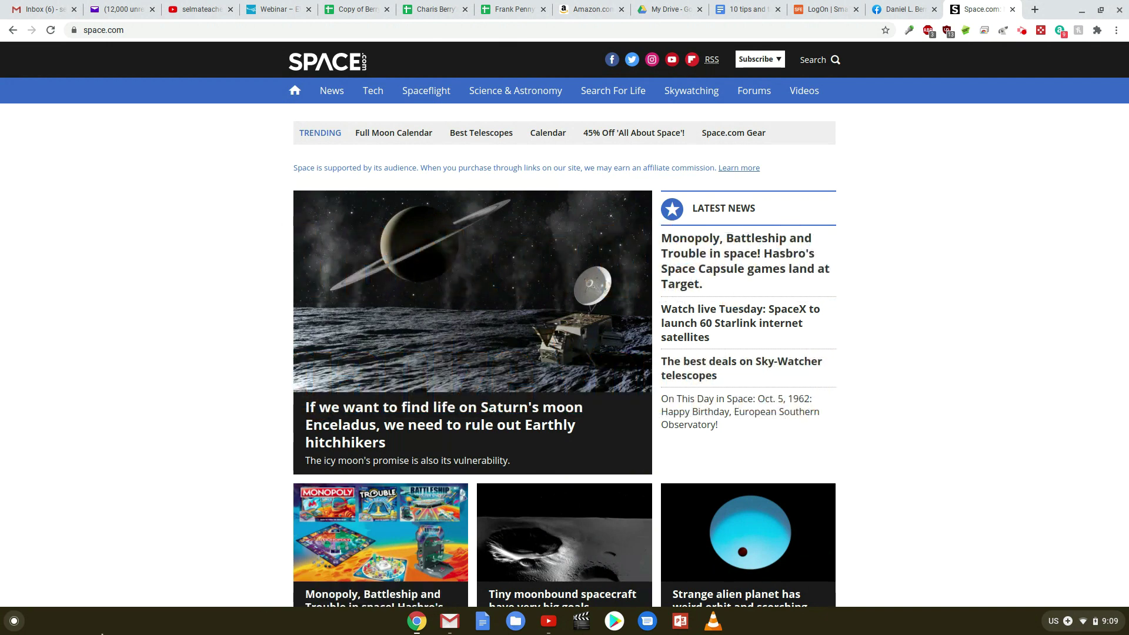
Open the Chromebook app launcher over the Space.com page.
click(14, 621)
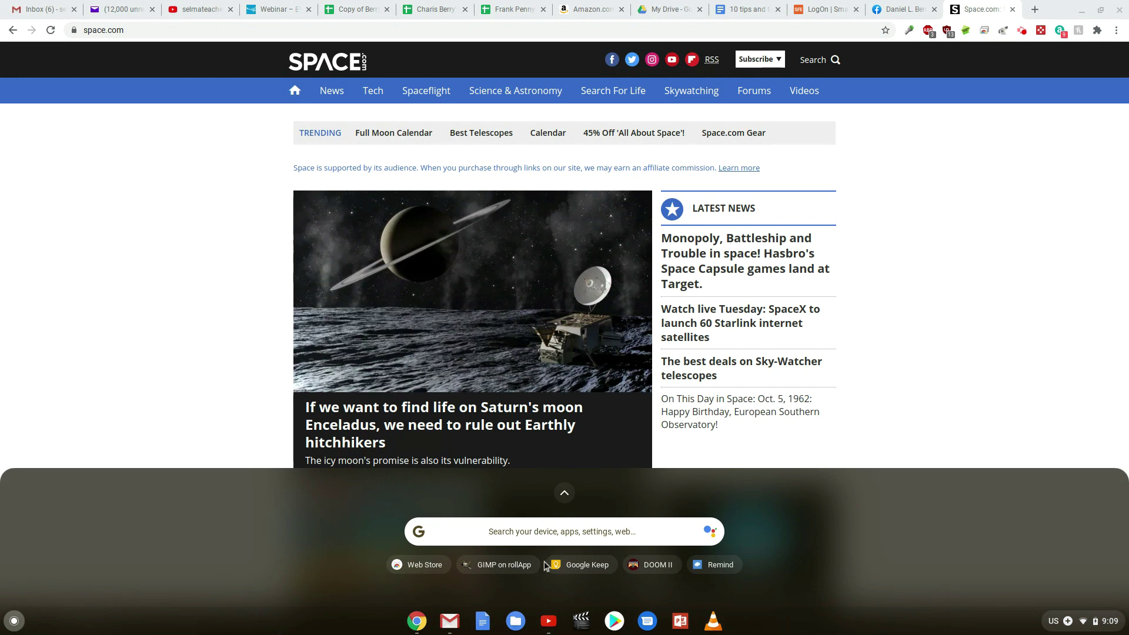
Drop GIMP on rollApp onto Pixlr Editor in the full app grid and name the folder 'Image Editors'.
click(564, 493)
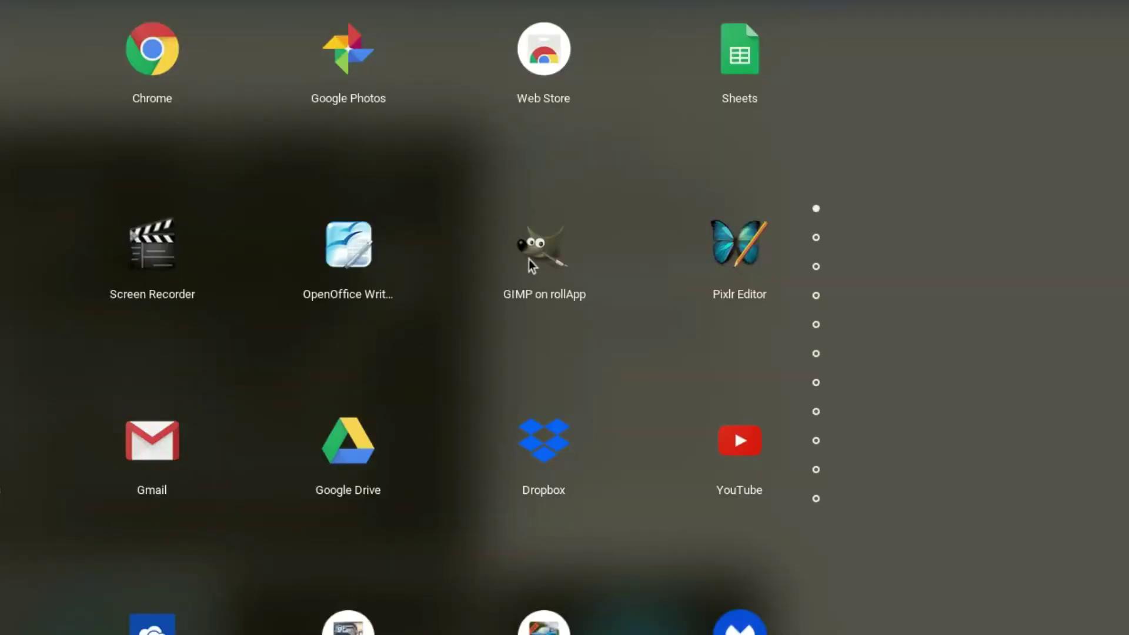
drag(528, 259, 553, 271)
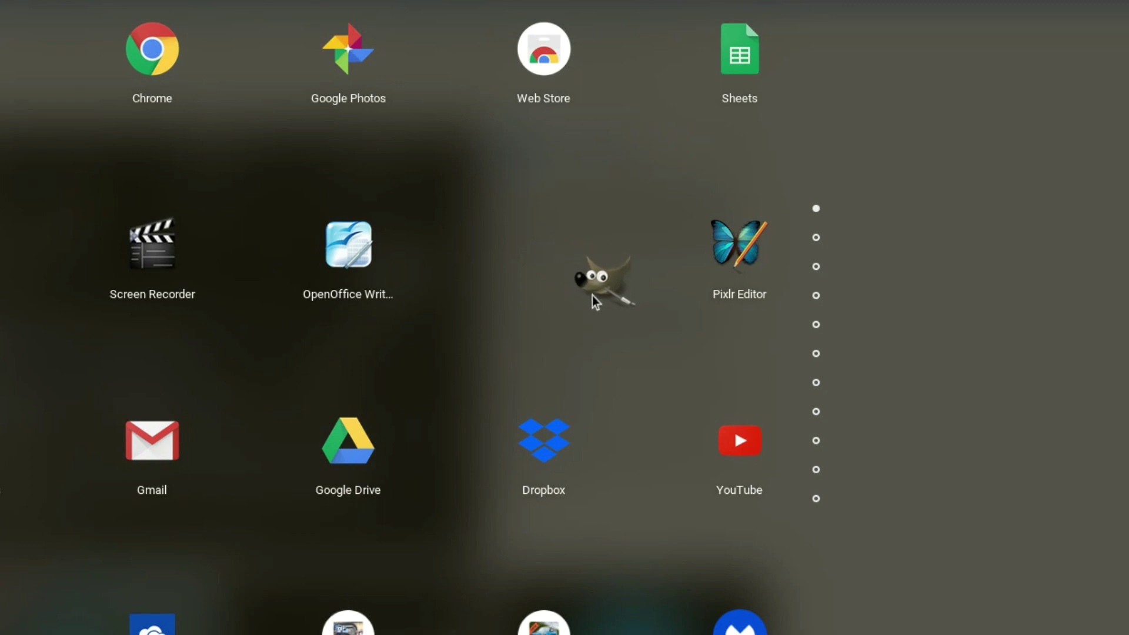
drag(663, 286, 726, 263)
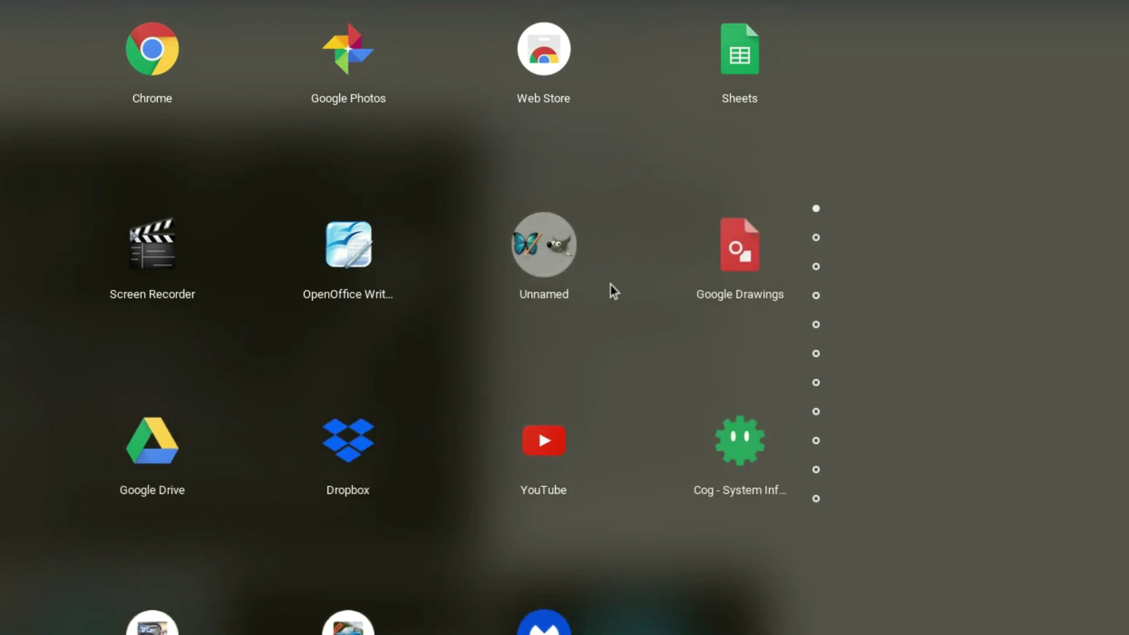
click(549, 303)
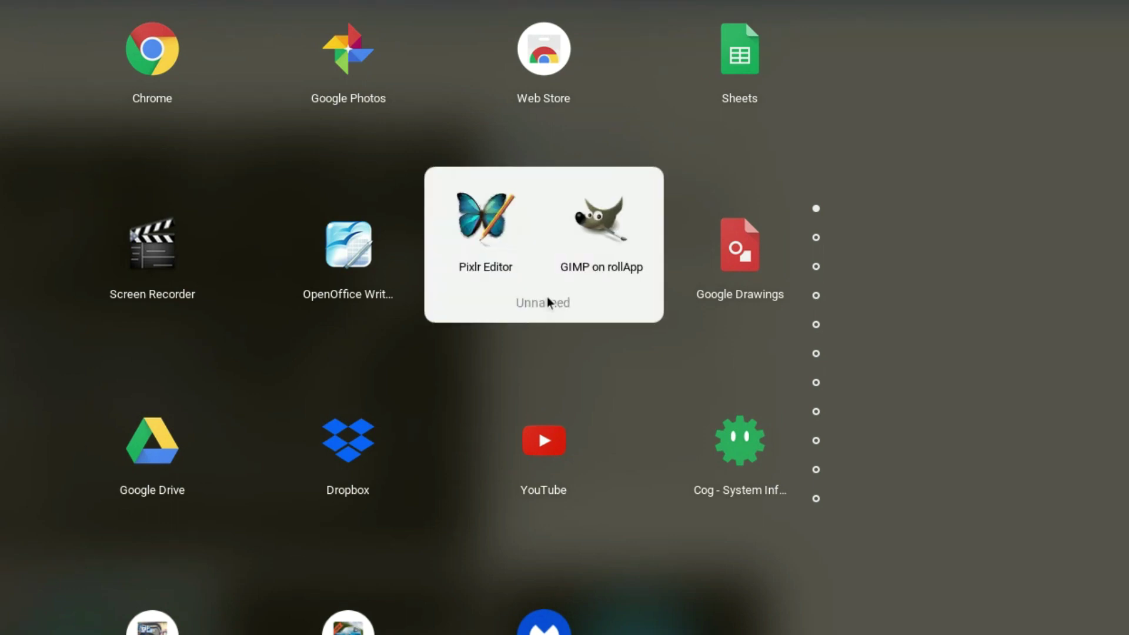
text(Image Editors)
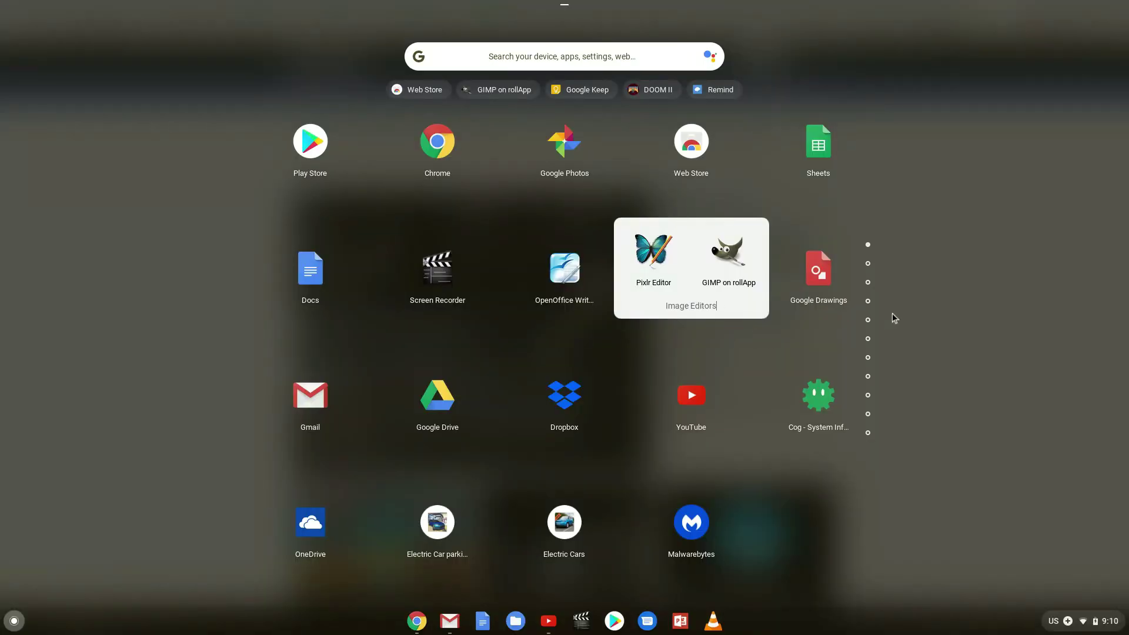
Pull Pixlr Editor out of Image Editors, then regroup it with GIMP on rollApp into folder 'Art'.
click(1003, 196)
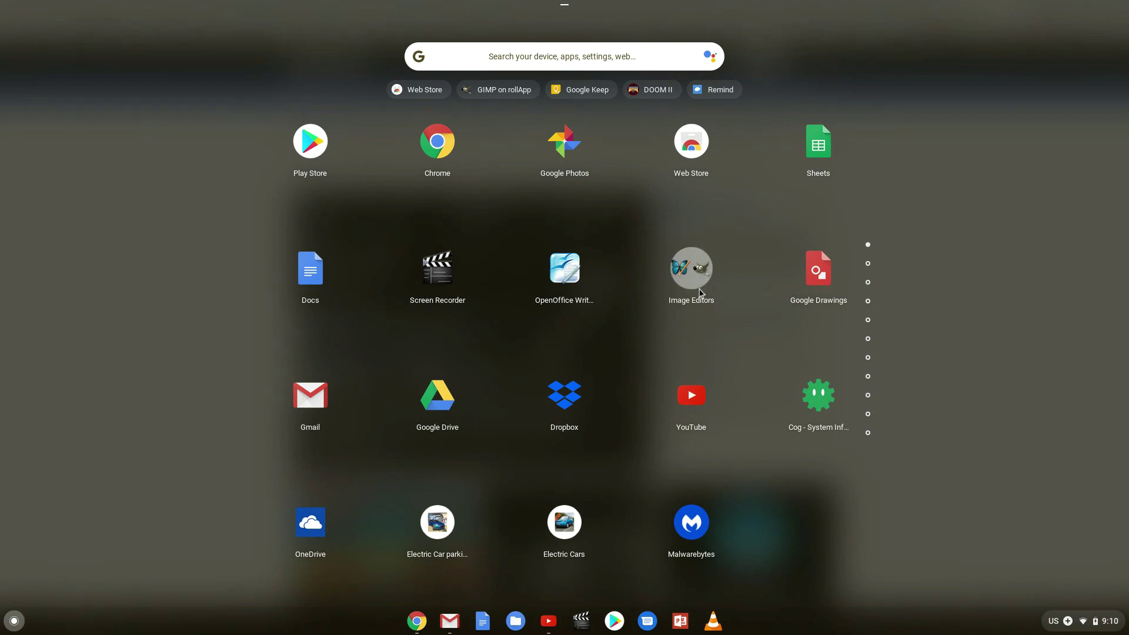
click(696, 284)
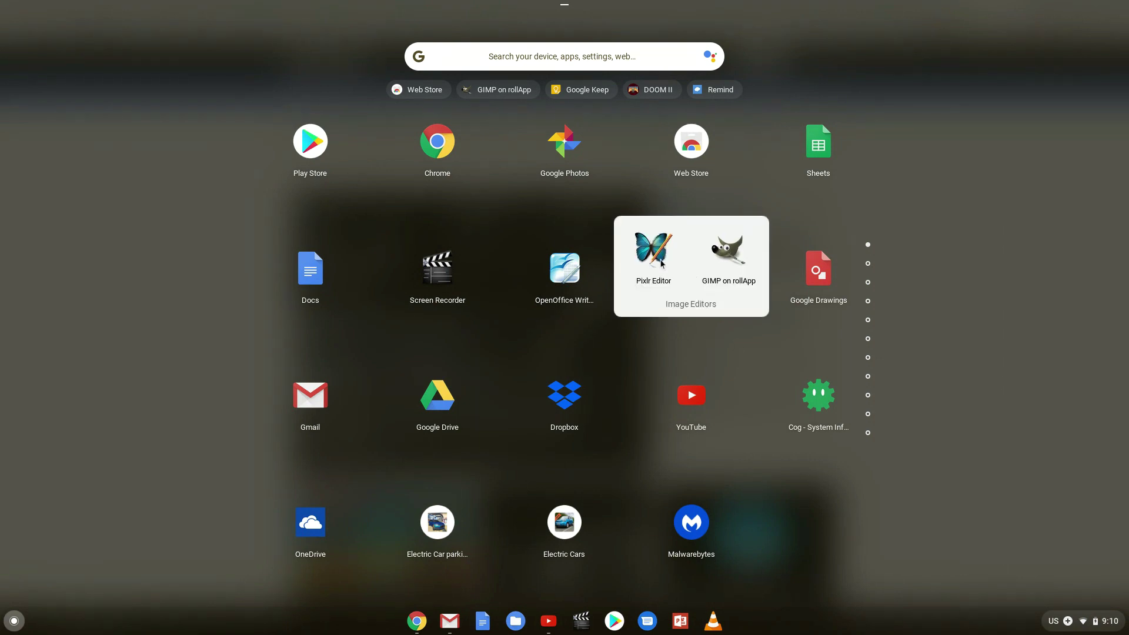
drag(655, 254, 743, 281)
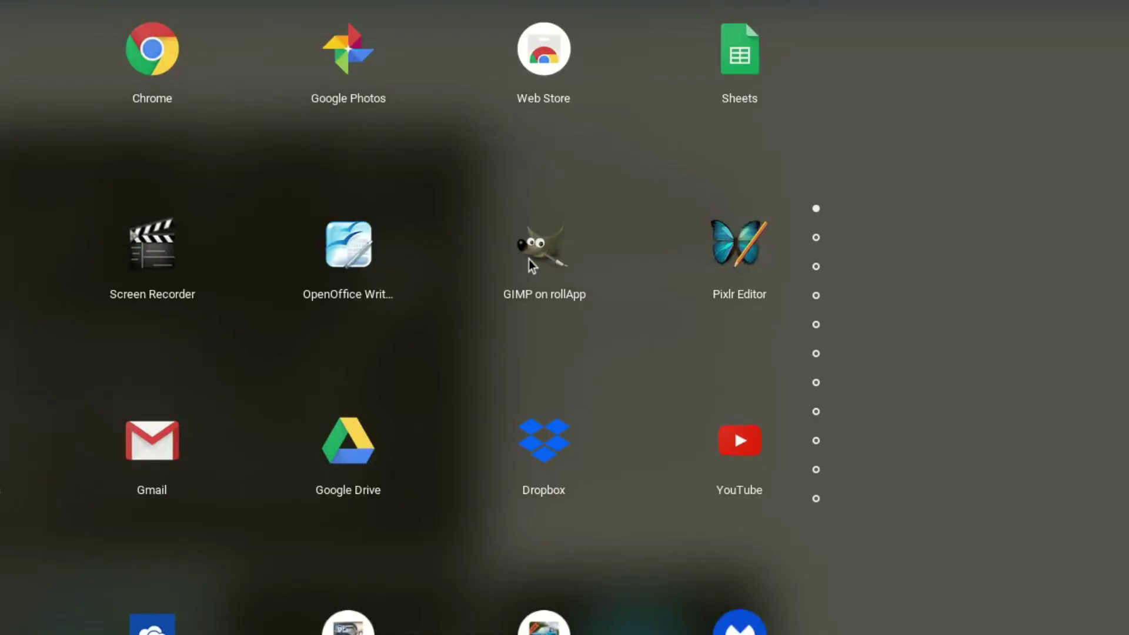
drag(528, 260, 591, 295)
drag(663, 287, 736, 259)
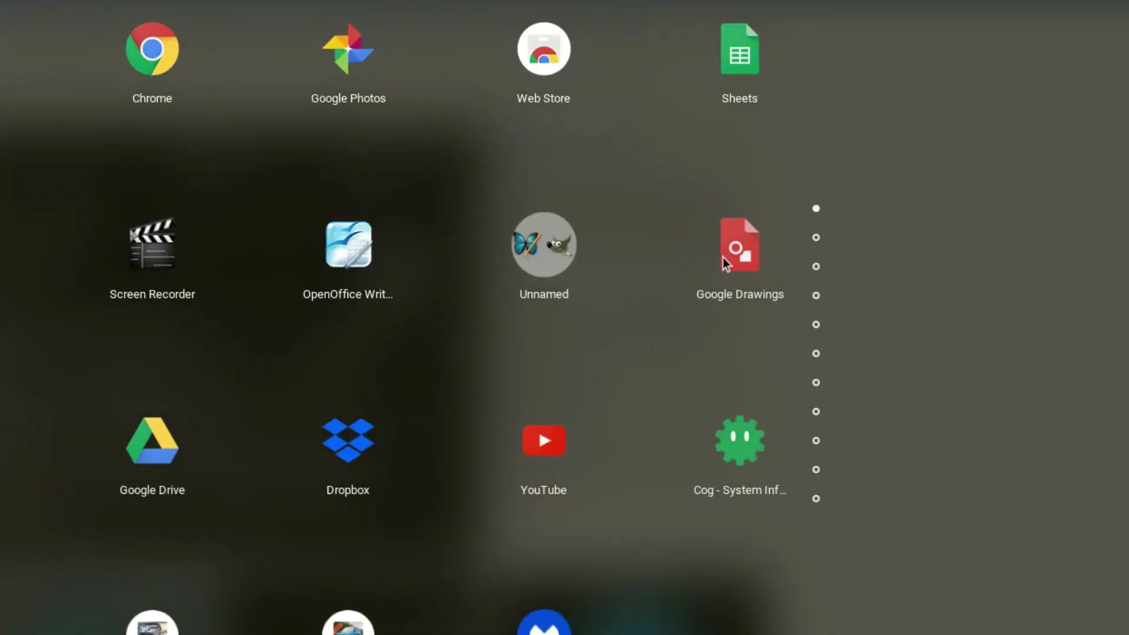
click(548, 306)
text(Art)
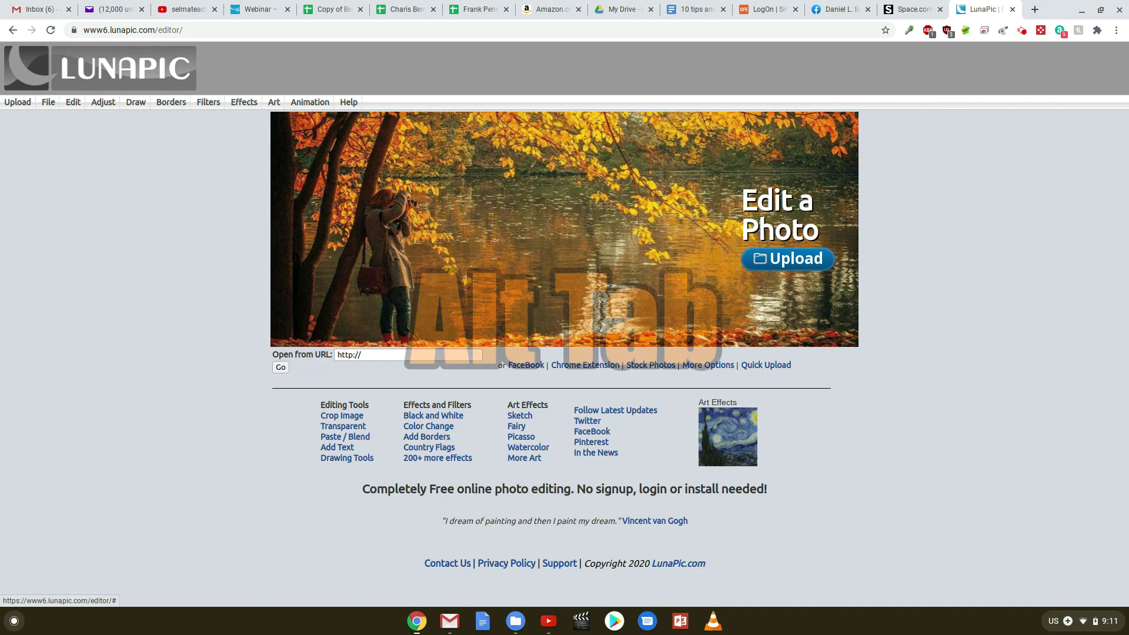
Cycle with Alt+Tab through the Job Alerts and Files windows, ending back on LunaPic.
key(alt+Tab)
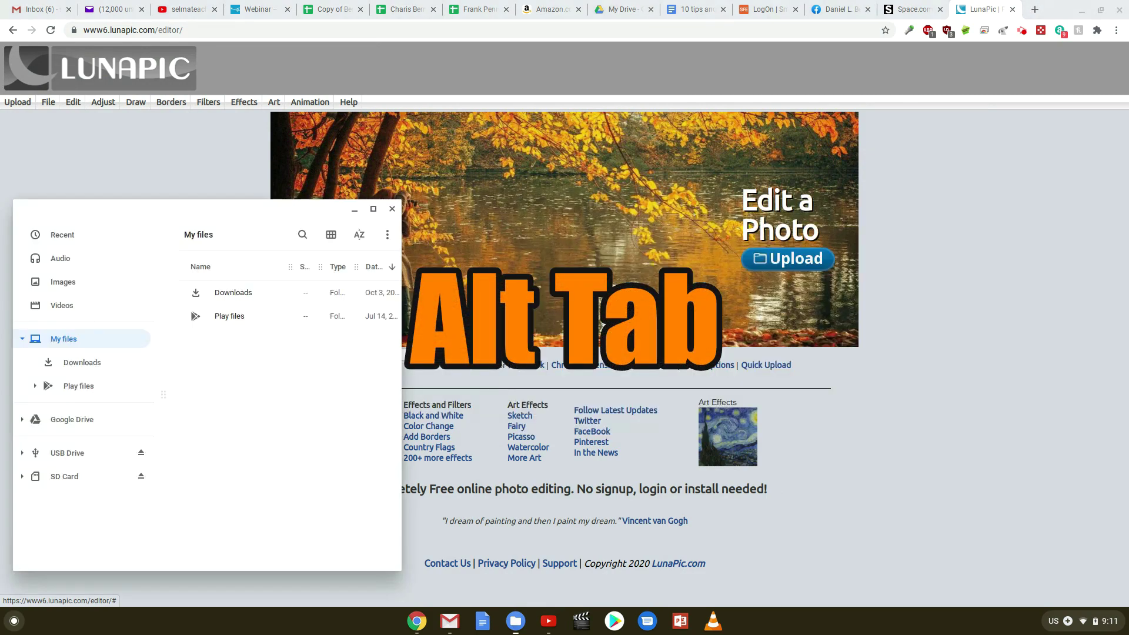
key(alt+Tab)
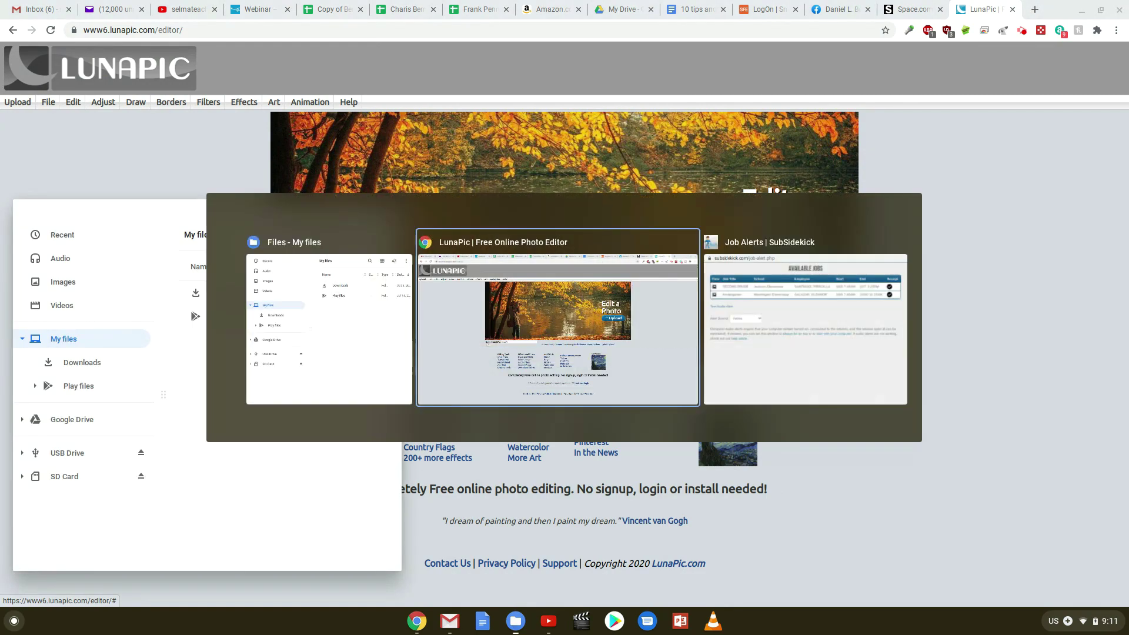
key(alt+Tab)
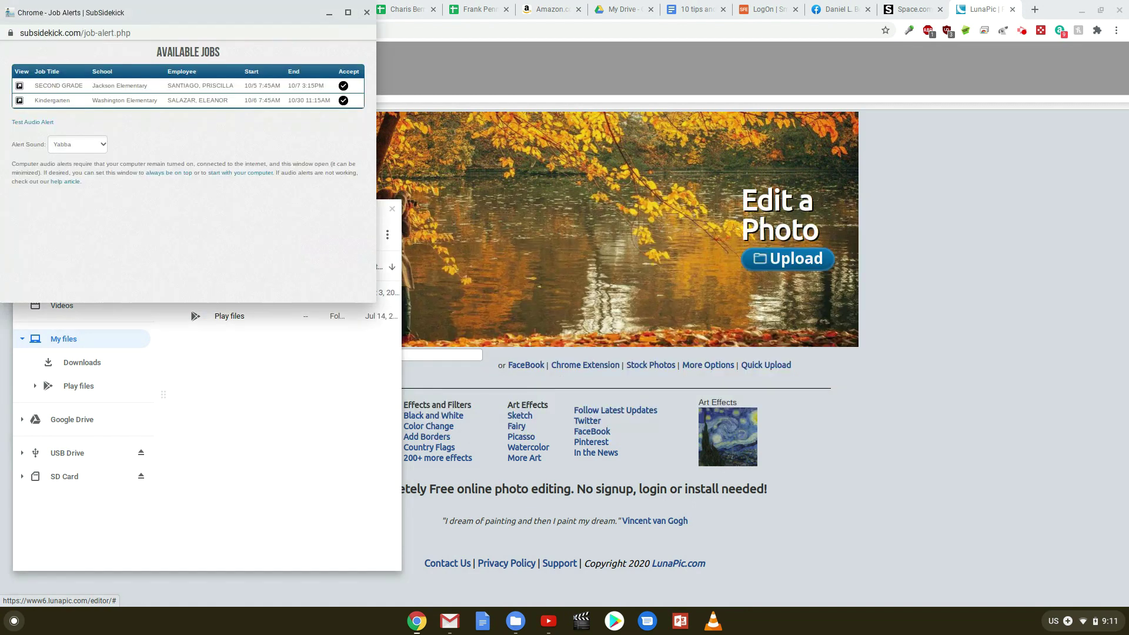
key(alt+Tab)
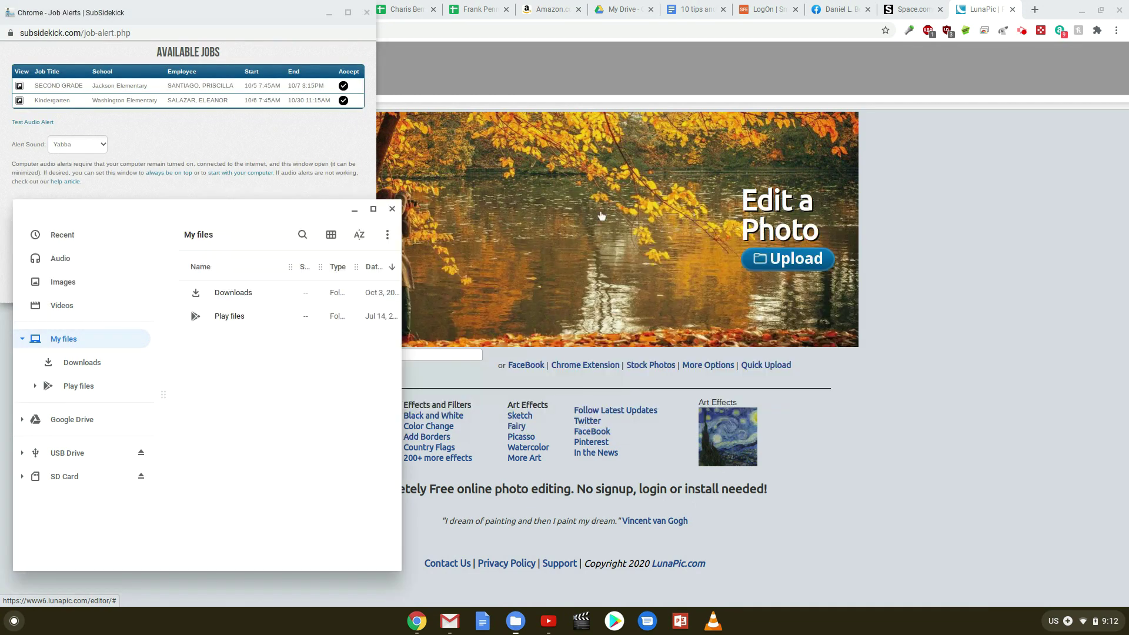
click(880, 233)
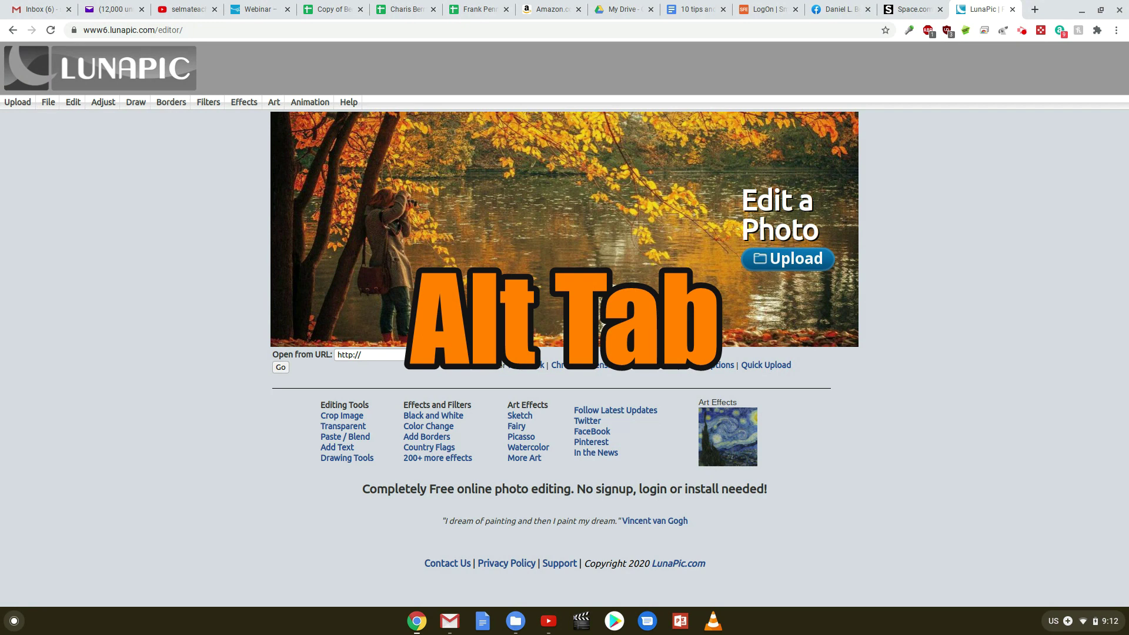
key(alt+Tab)
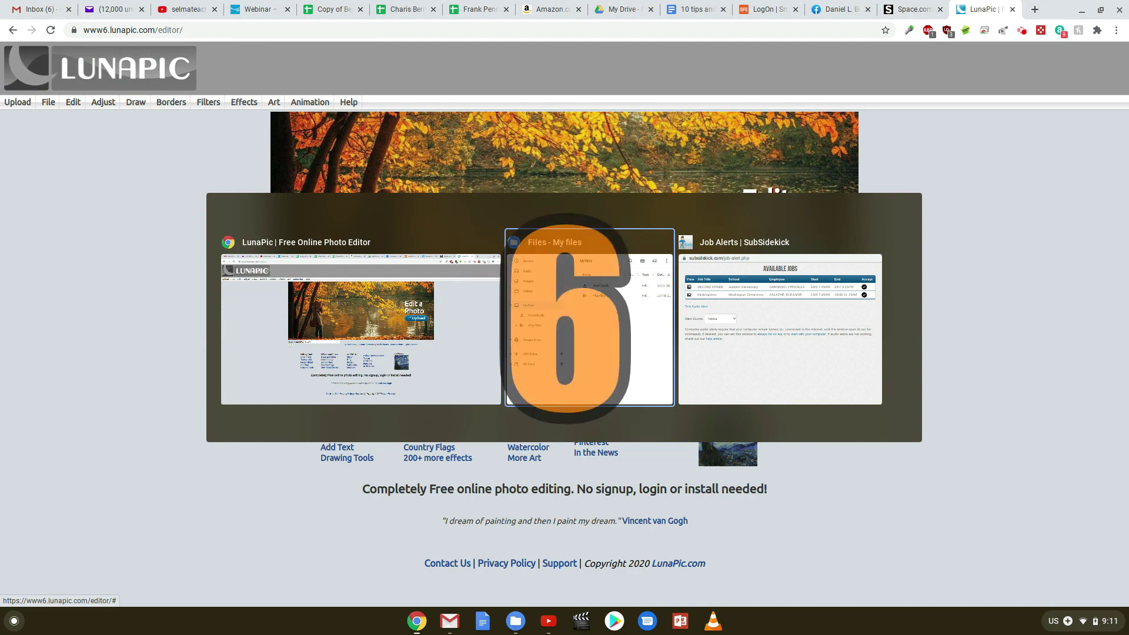
key(Escape)
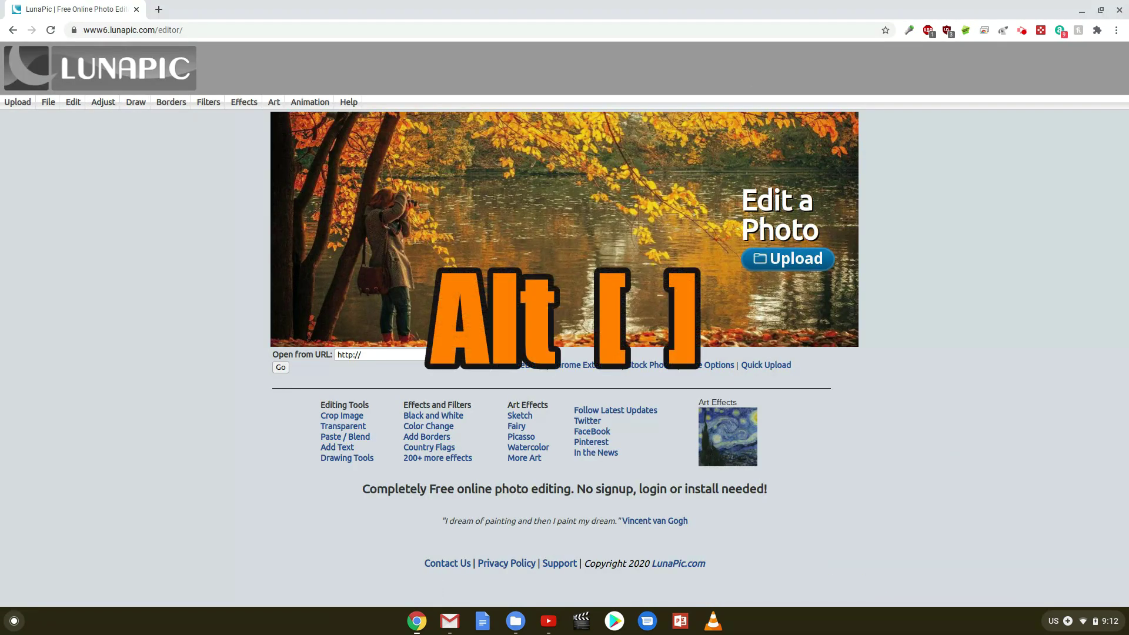
Snap LunaPic to the left half with Alt+[ and Space.com to the right half with Alt+].
key(alt+bracketleft)
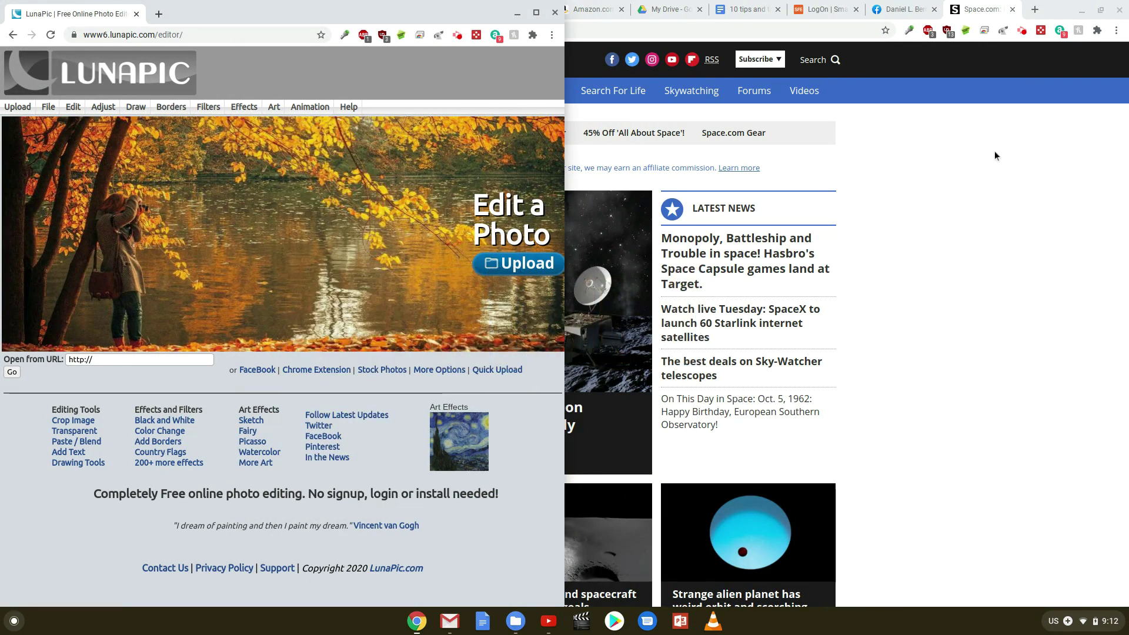
click(993, 155)
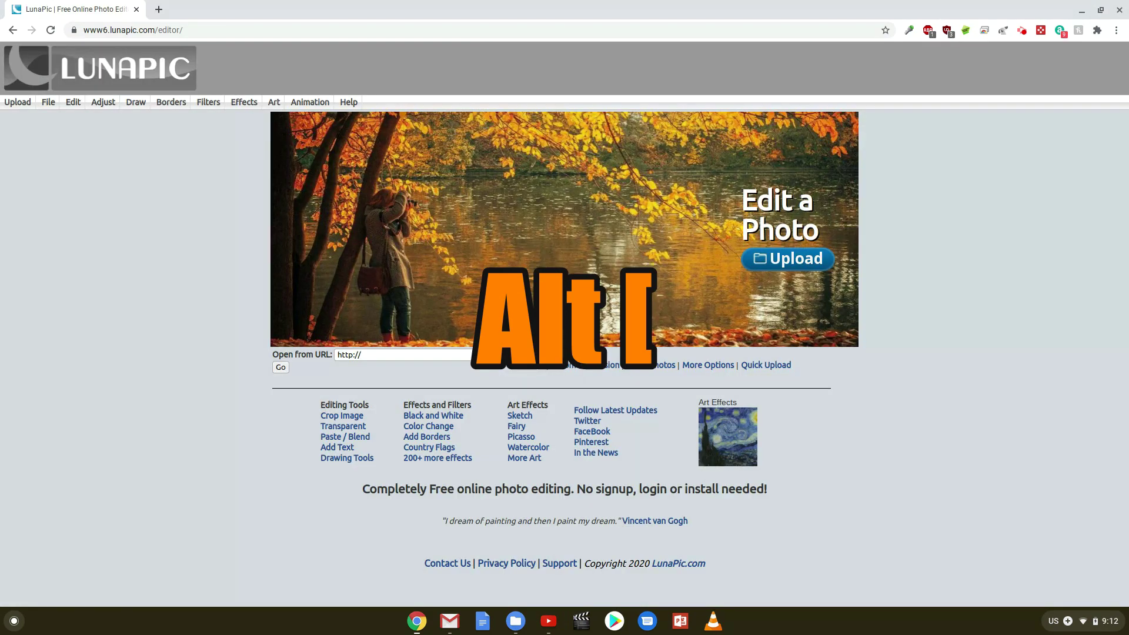
key(alt+bracketleft)
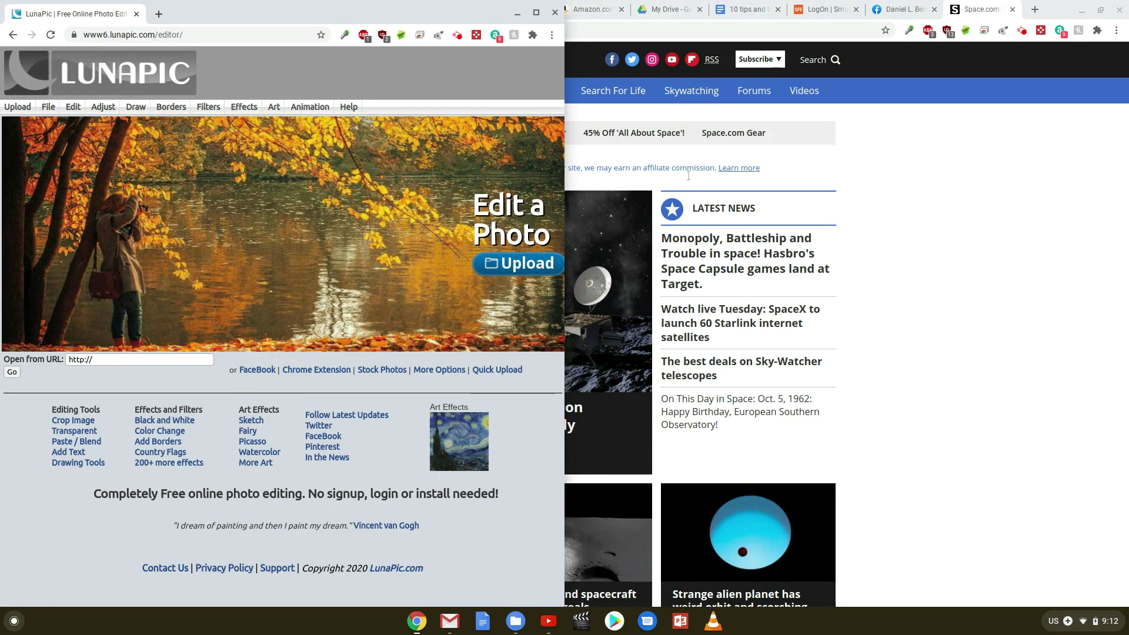
click(874, 333)
key(alt+bracketright)
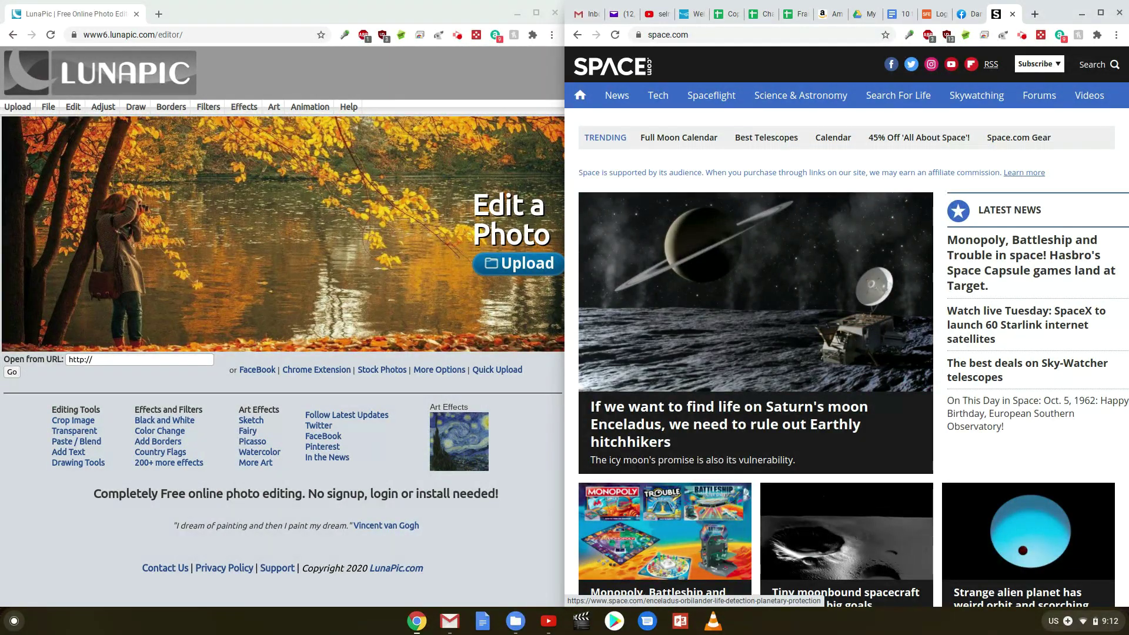
Snap the New Tab window left, move the Job Alerts window, and launch Files from the shelf.
key(alt+Tab)
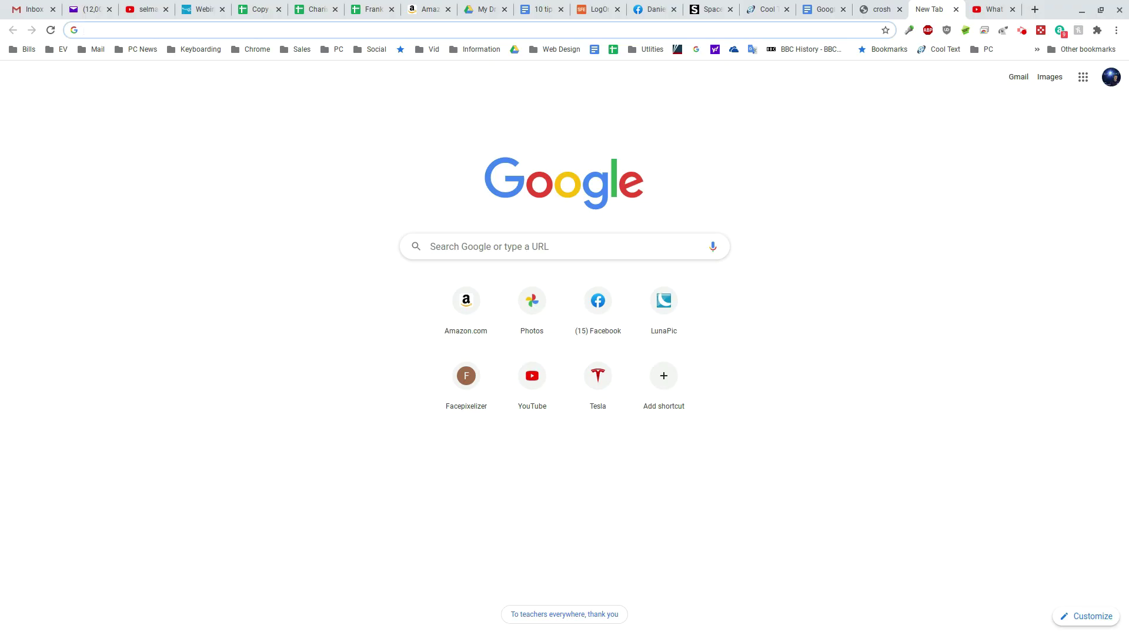
key(alt+bracketleft)
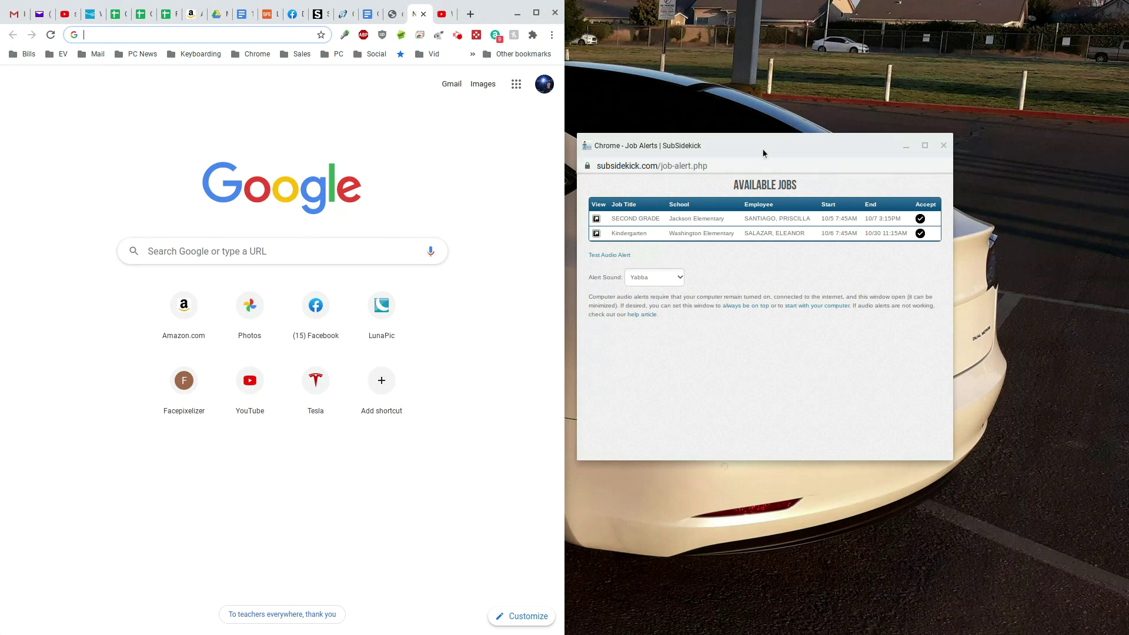
mouse_move(762, 154)
mouse_down()
mouse_move(791, 124)
mouse_move(846, 126)
mouse_move(766, 146)
mouse_up()
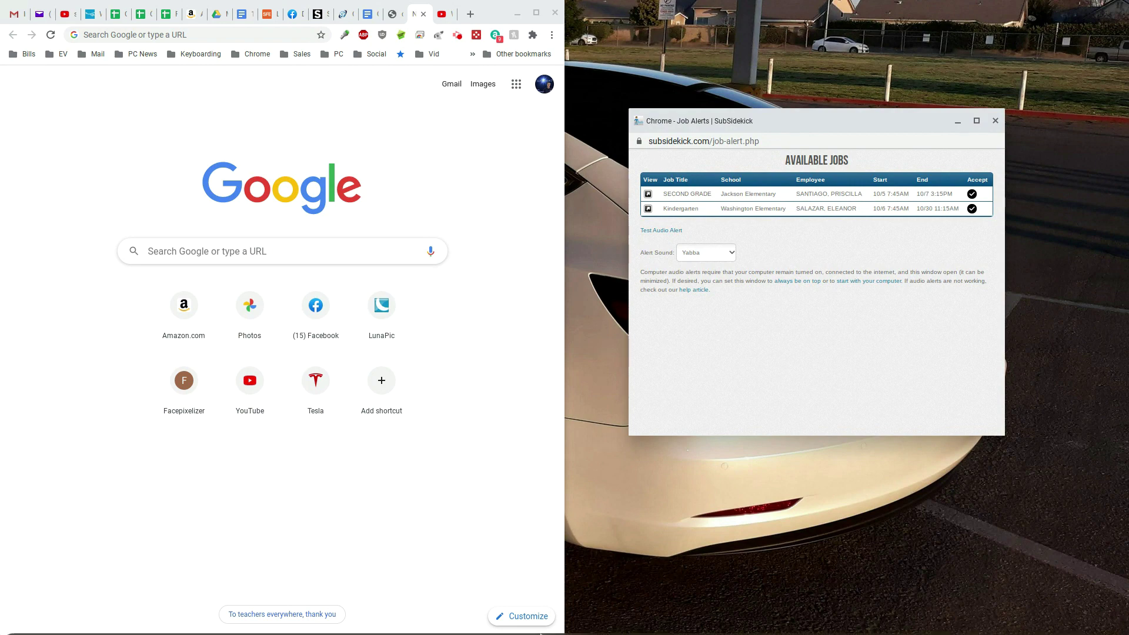
click(515, 621)
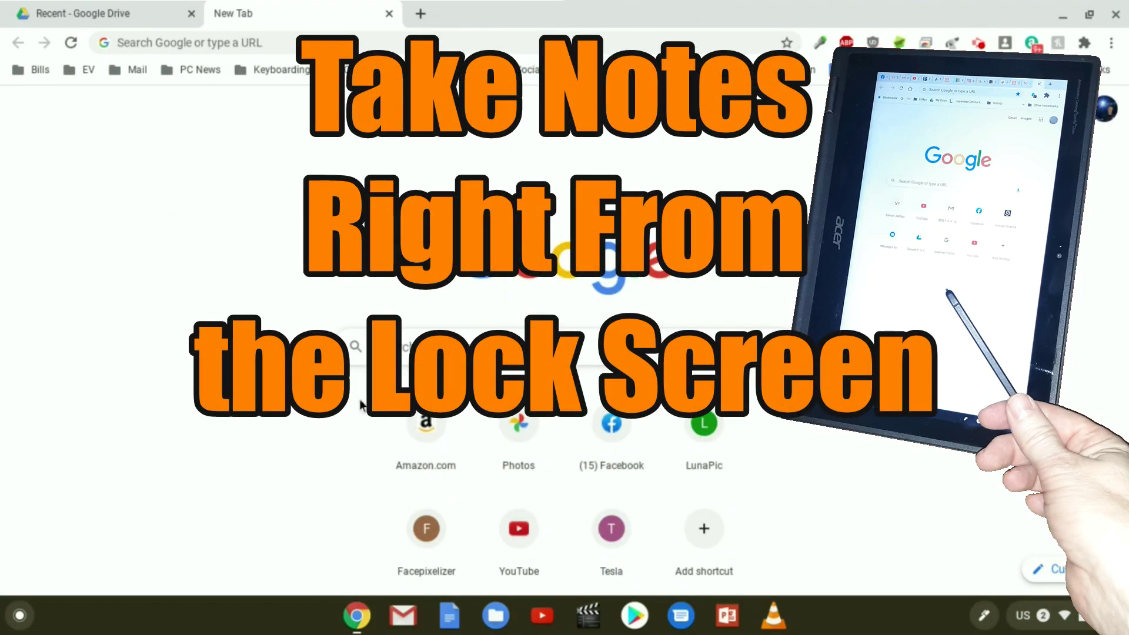
Search the Chrome Web Store for 'Google Keep', filter to Apps, and open Google Keep - Notes and Lists.
click(19, 615)
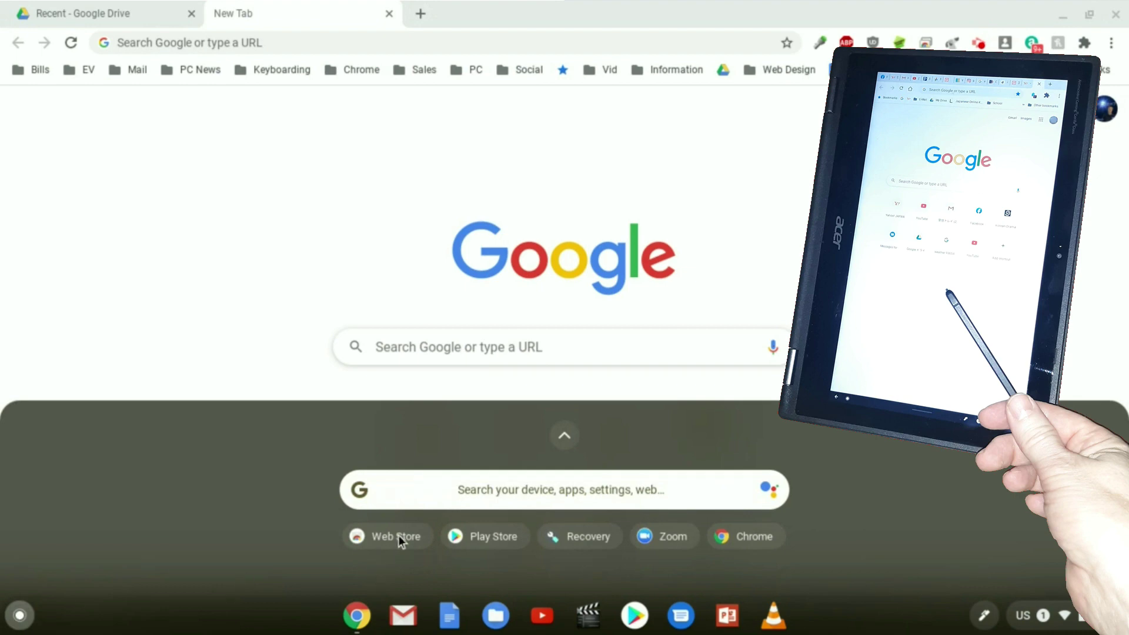
click(398, 538)
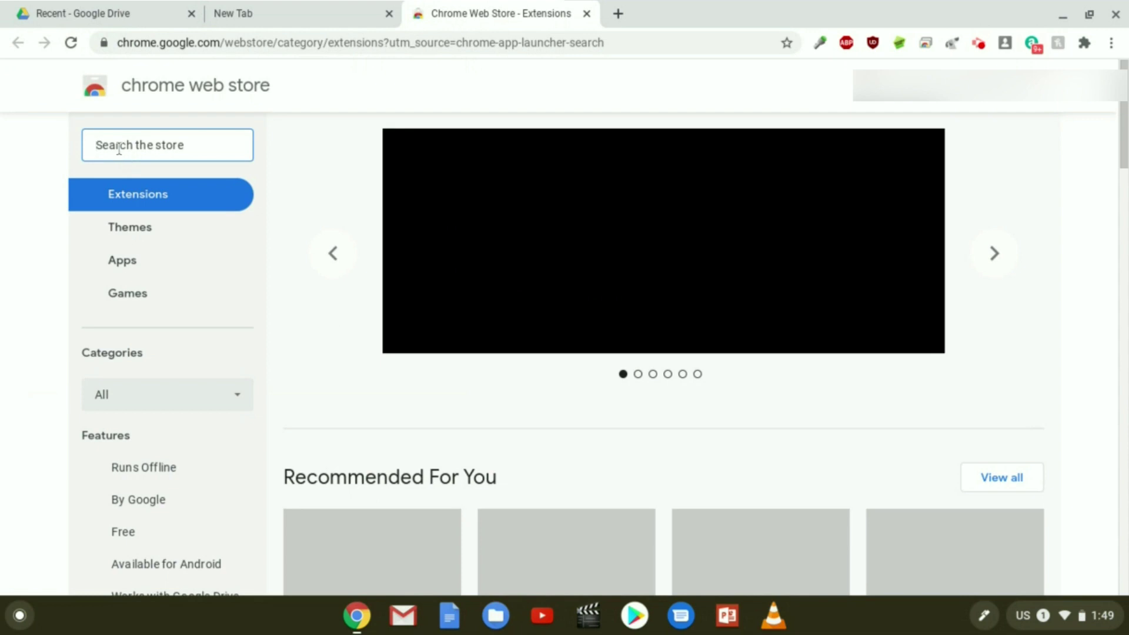
text(G)
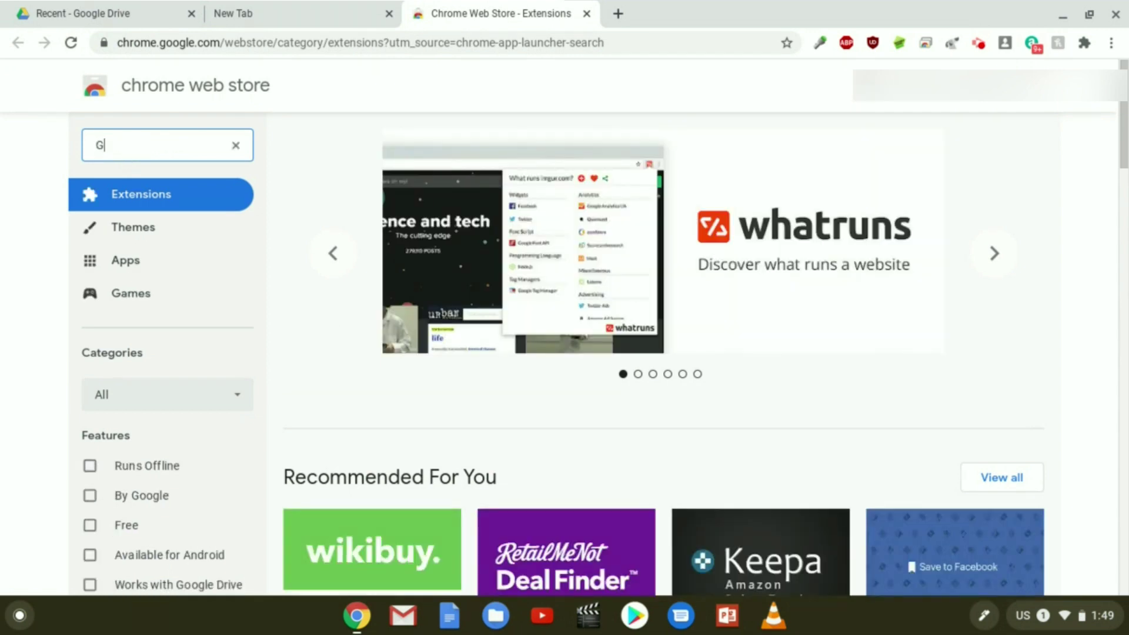
text(oogle Keep)
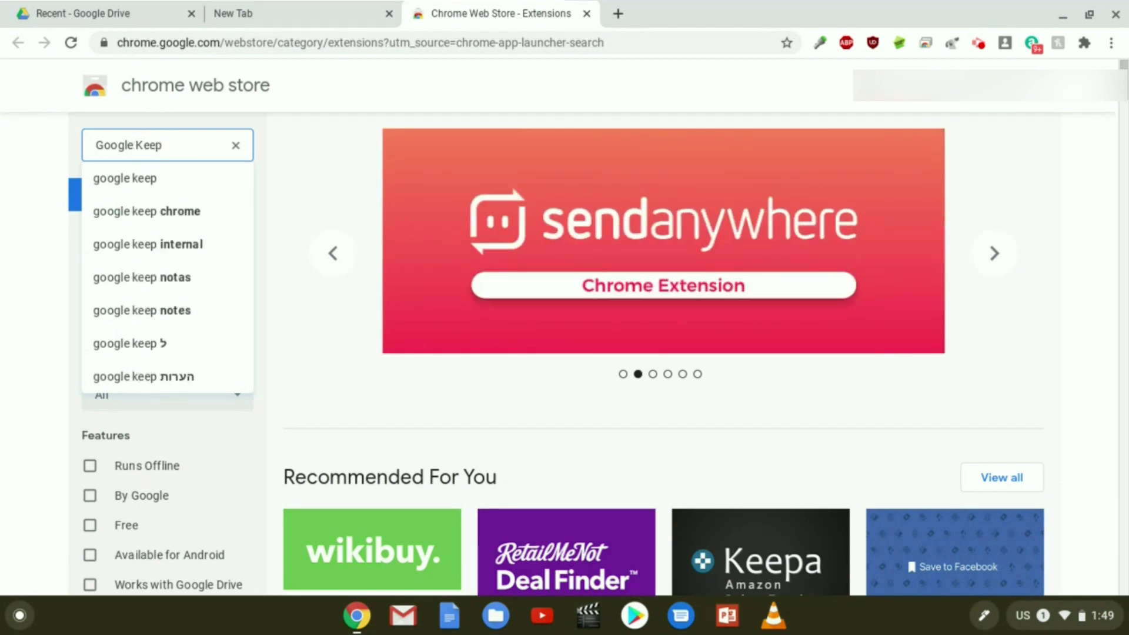
key(Return)
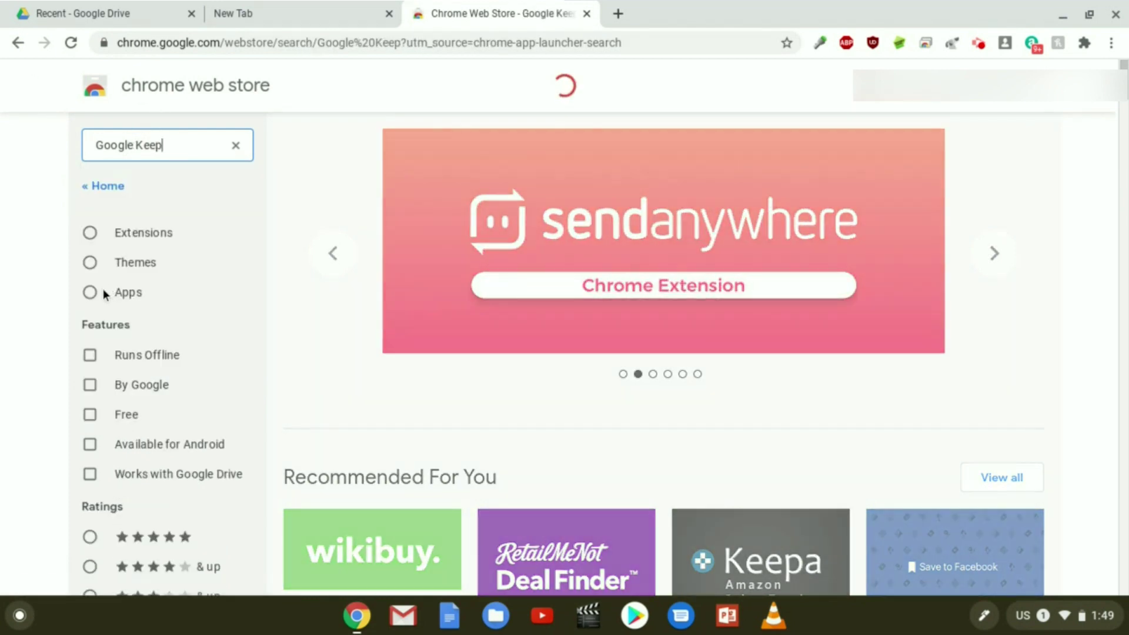
click(97, 292)
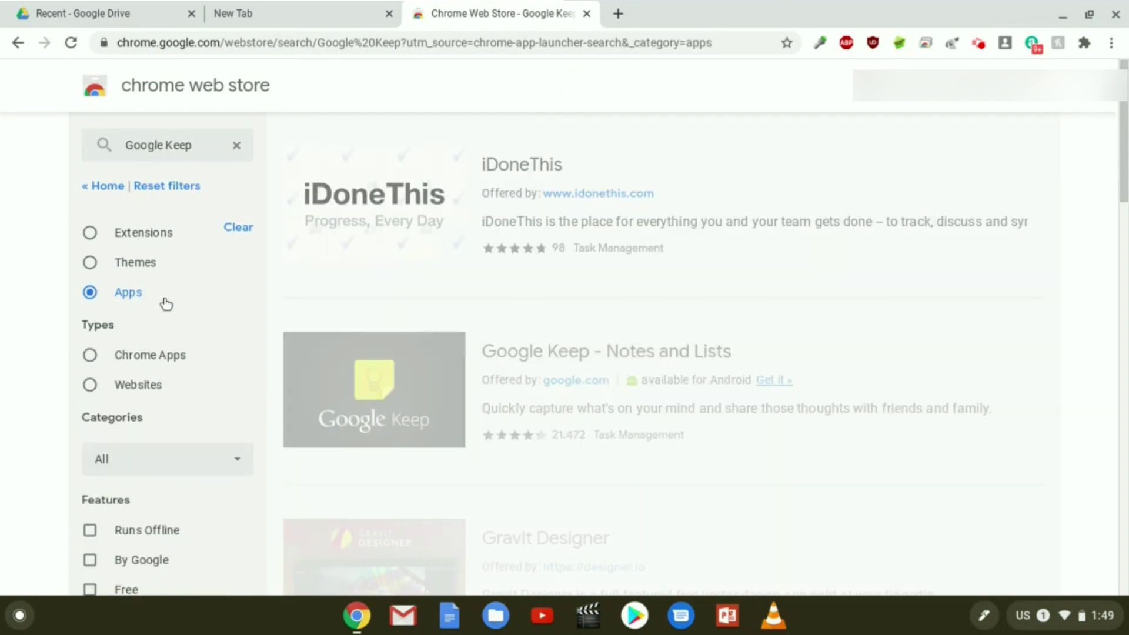
scroll(593, 219, down, 3)
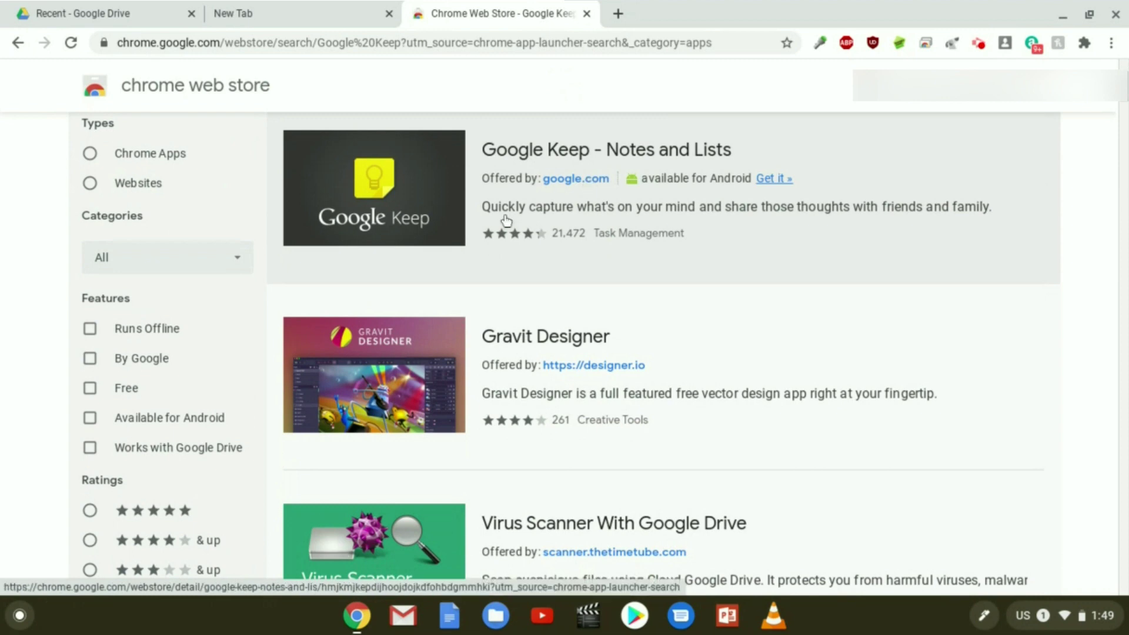
click(456, 204)
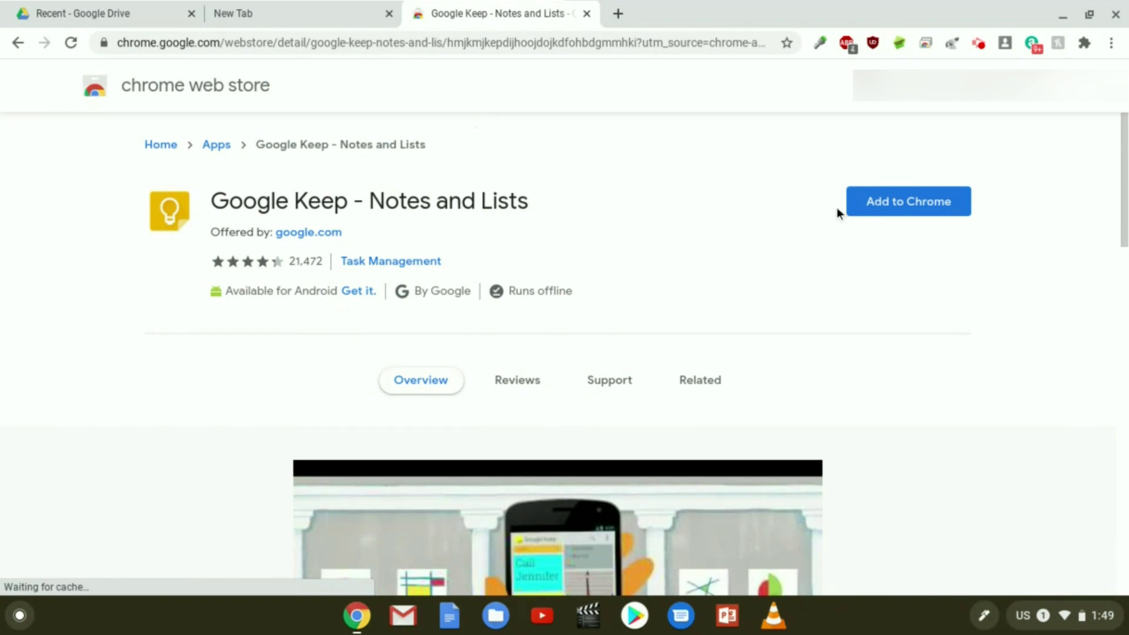
Add Google Keep - Notes and Lists to Chrome as an app, then bring up quick settings.
click(885, 209)
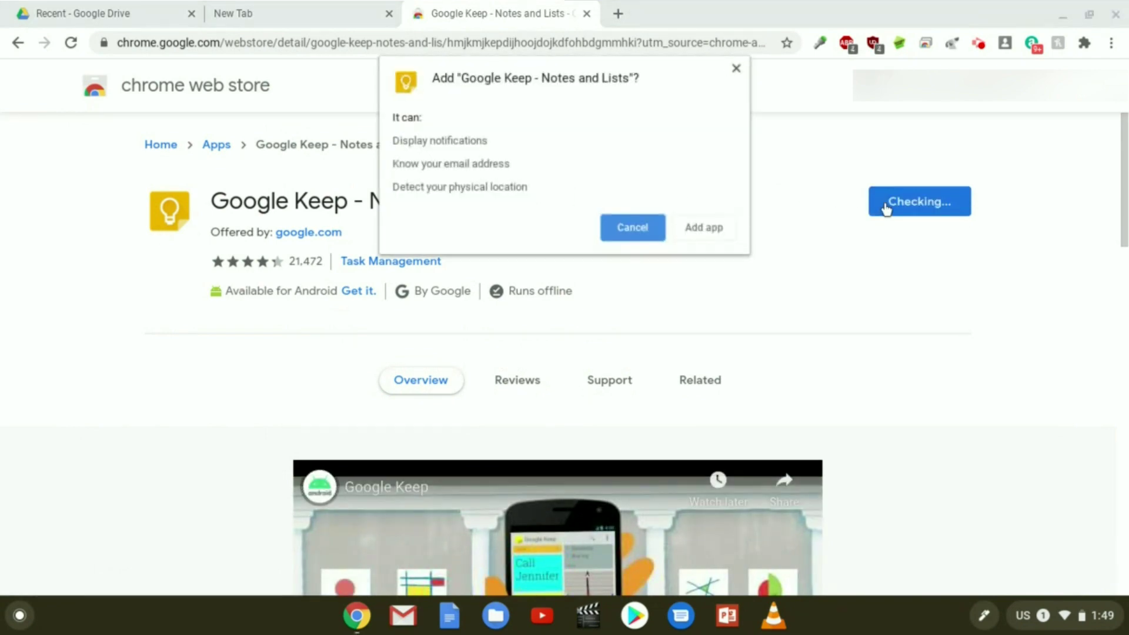
click(711, 230)
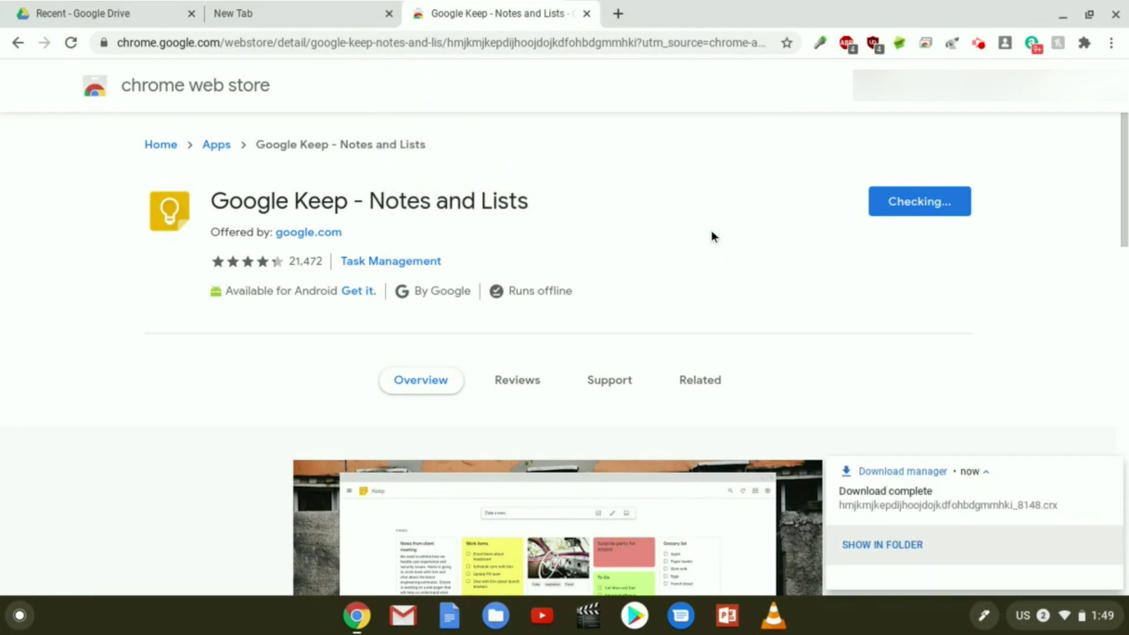
click(1087, 615)
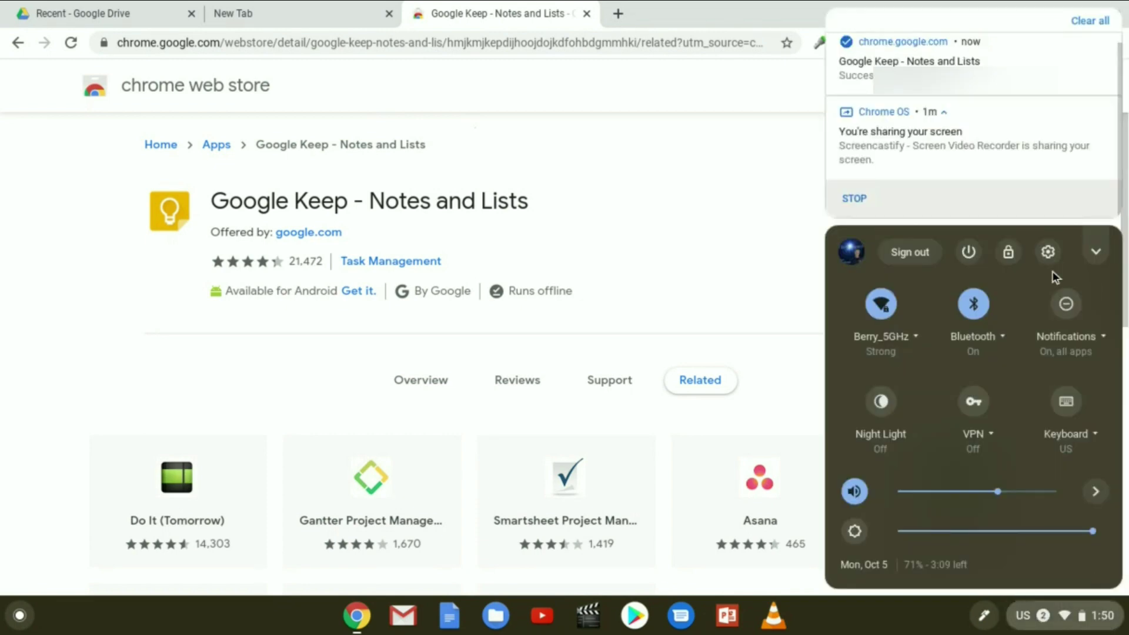
In Settings' Stylus page, make Google Keep the note-taking app, then close Settings.
click(1048, 251)
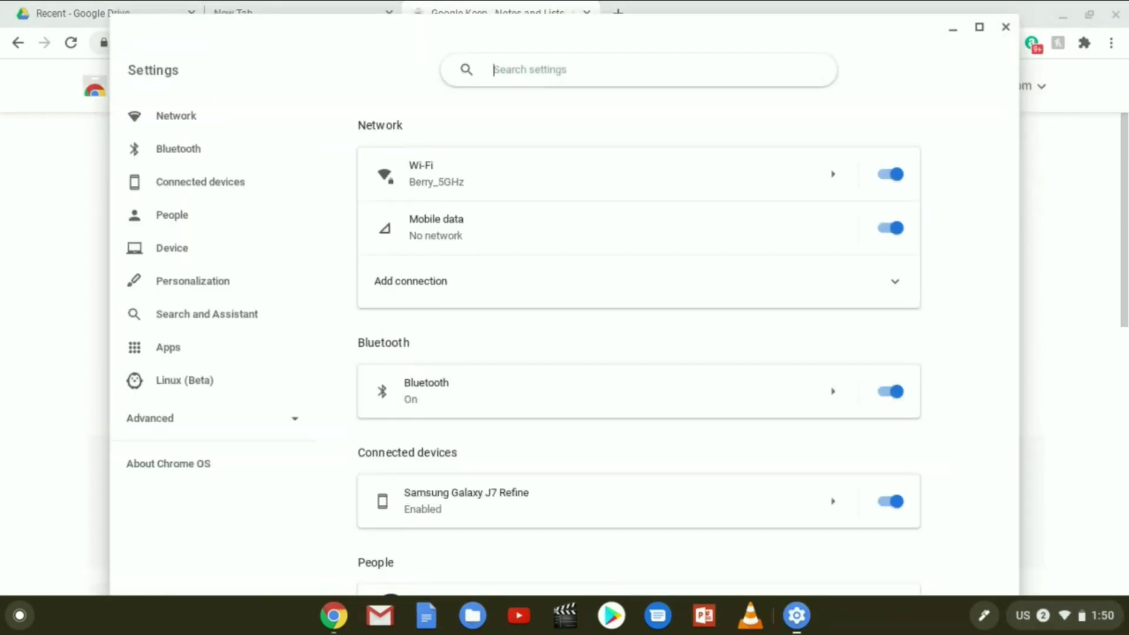
text(styl)
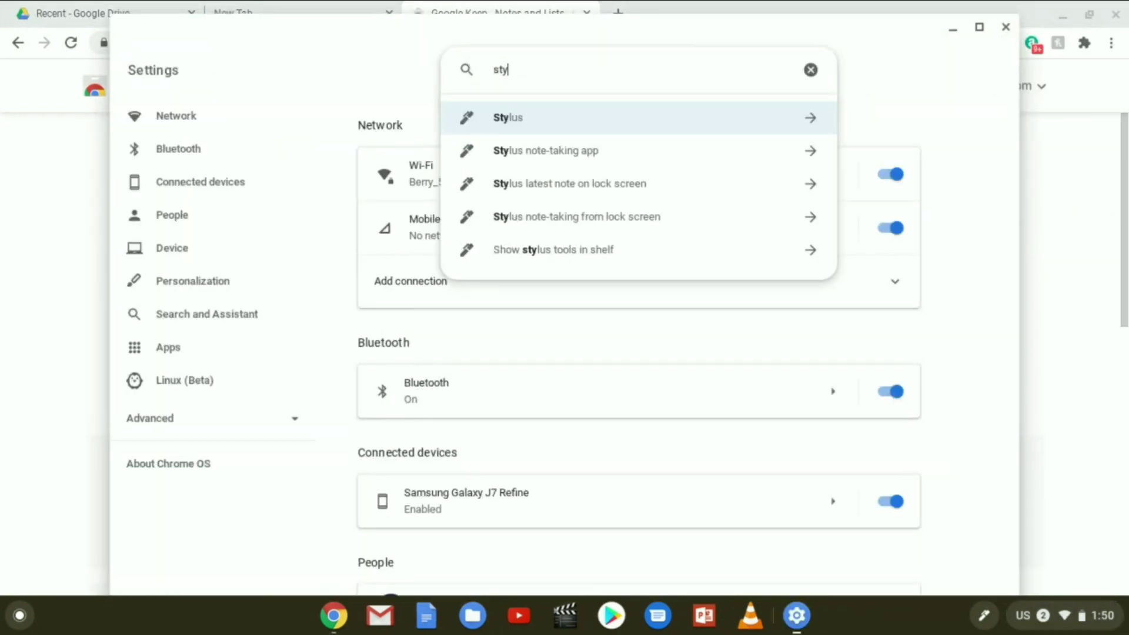
text(us)
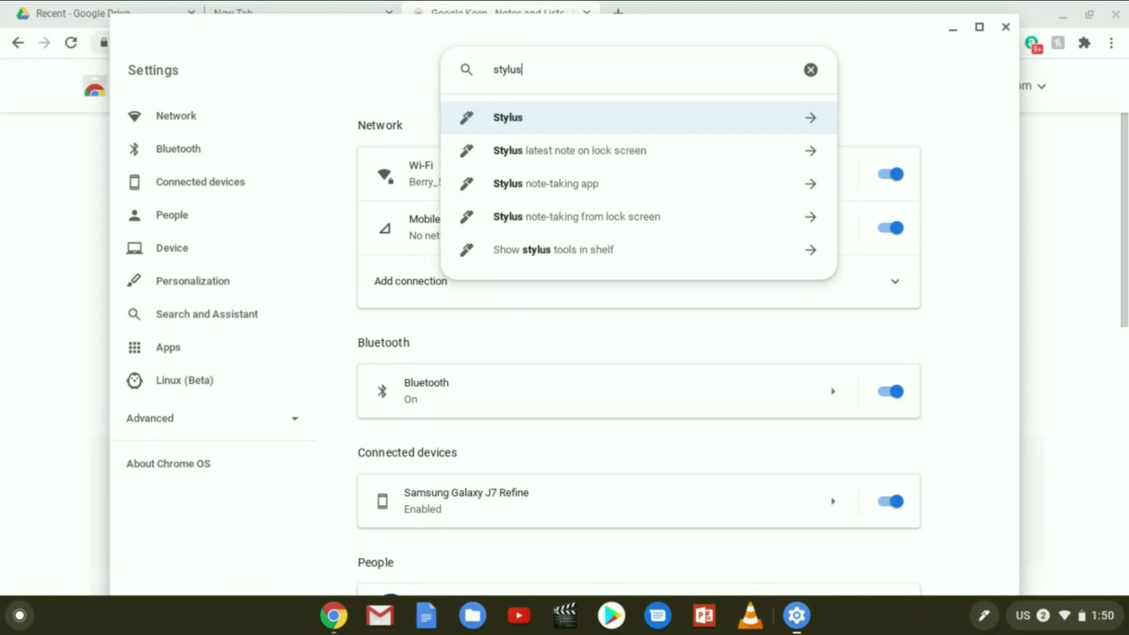
click(582, 125)
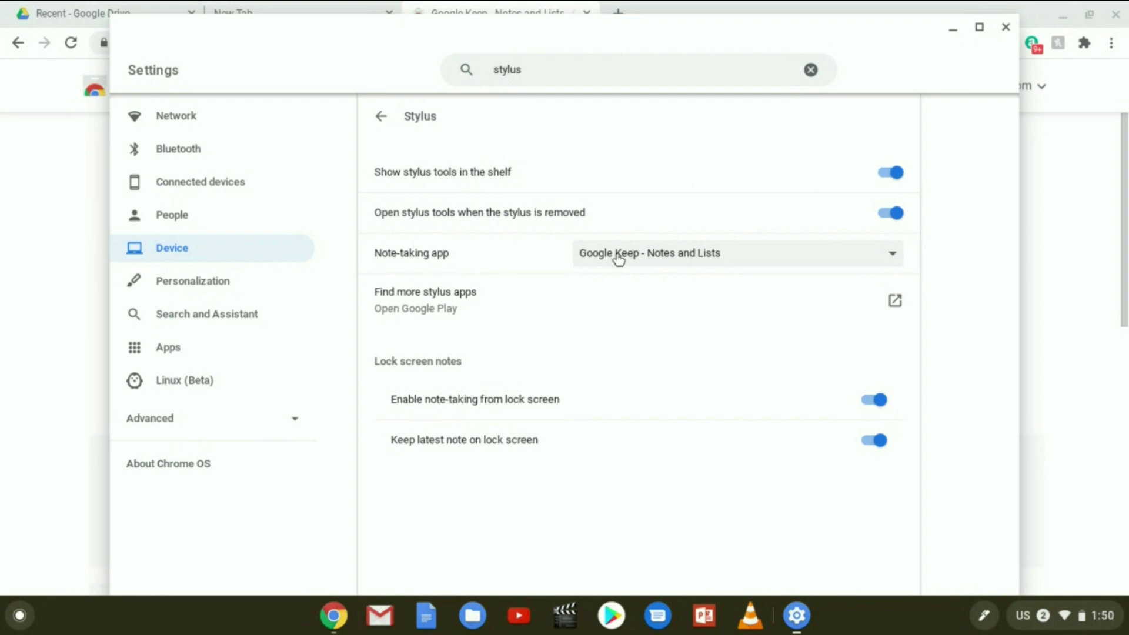
click(680, 259)
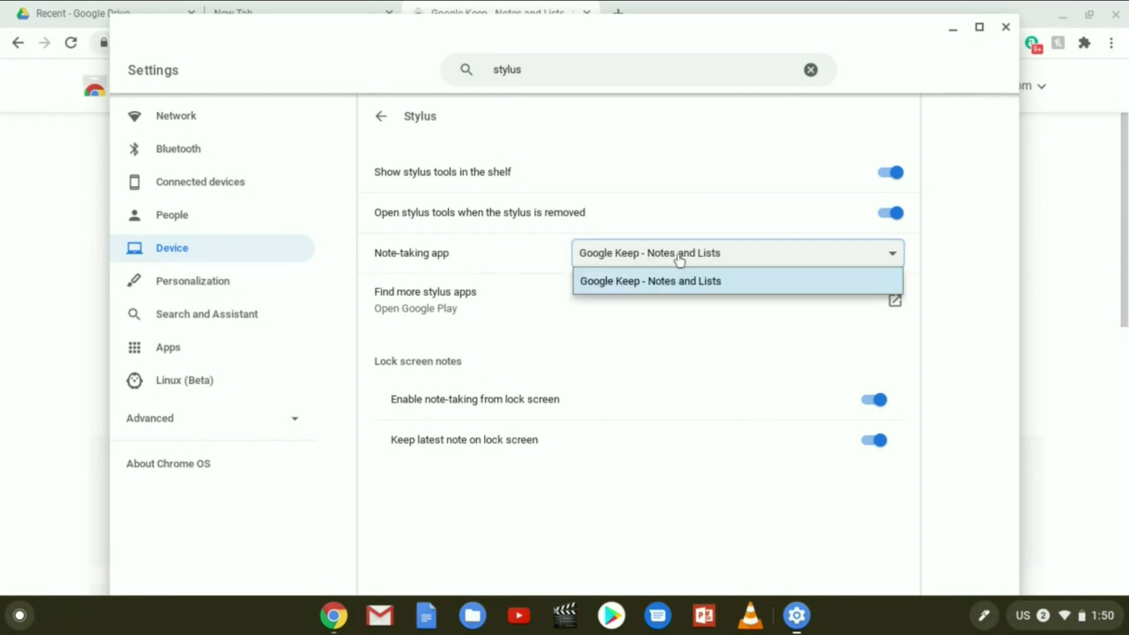
click(679, 259)
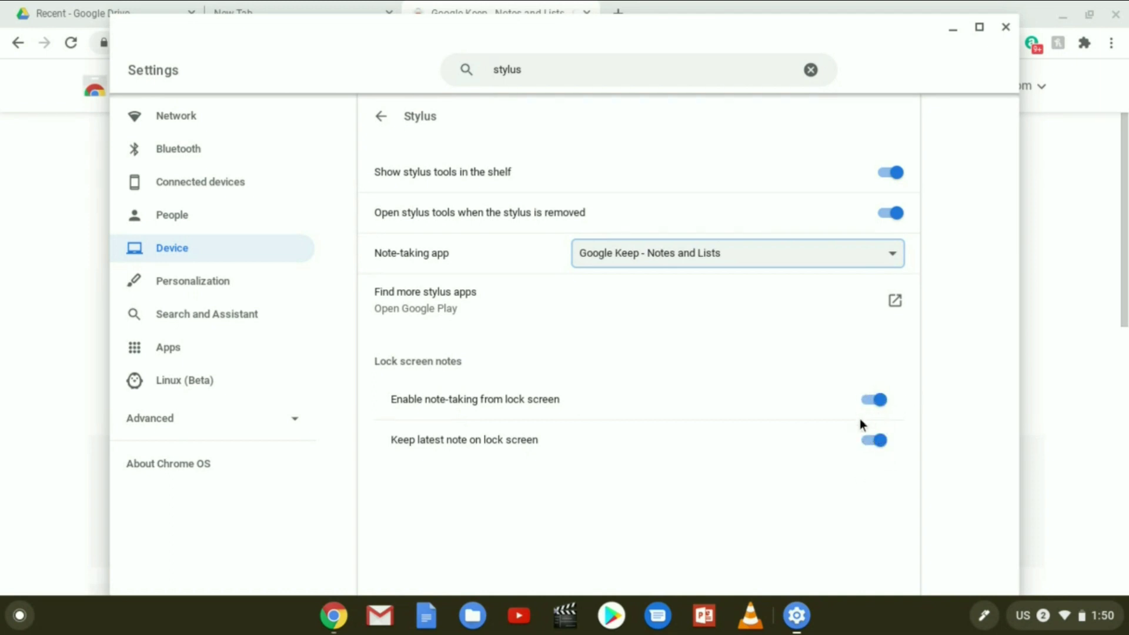
click(1006, 27)
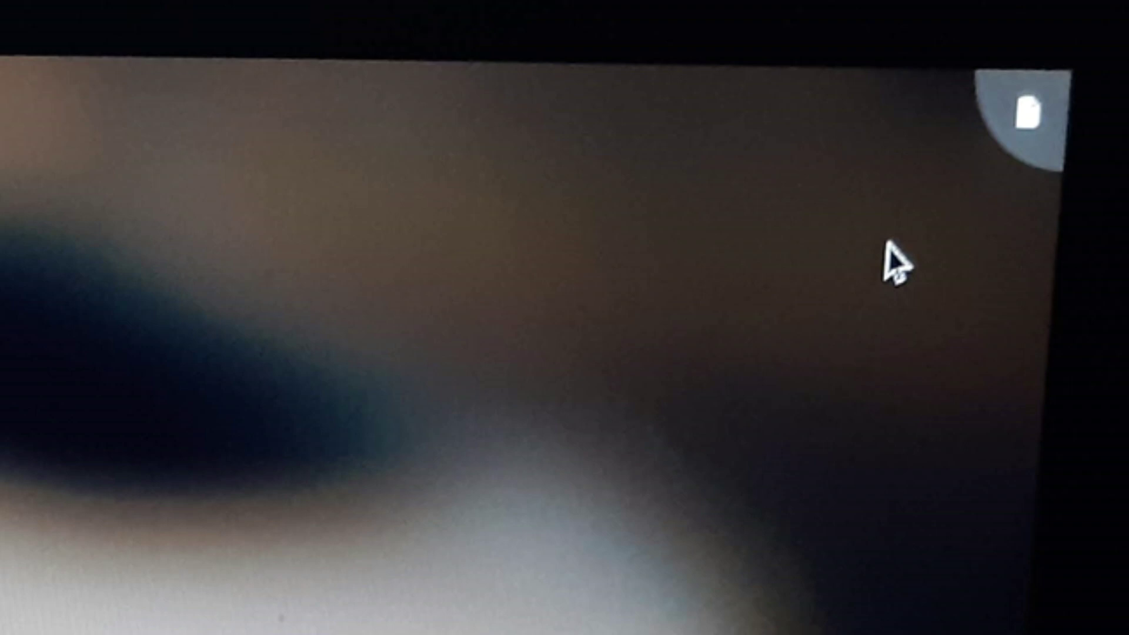
Start a new Google Keep note from the lock screen's note icon.
click(1026, 112)
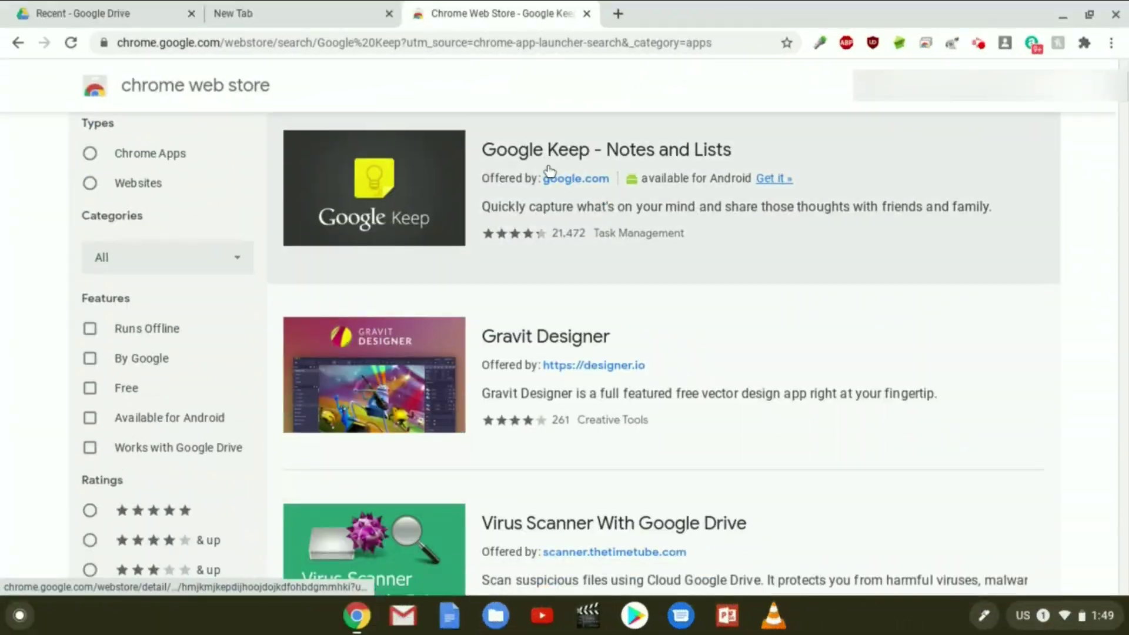
Reopen the Google Keep - Notes and Lists page from the Web Store results.
click(453, 202)
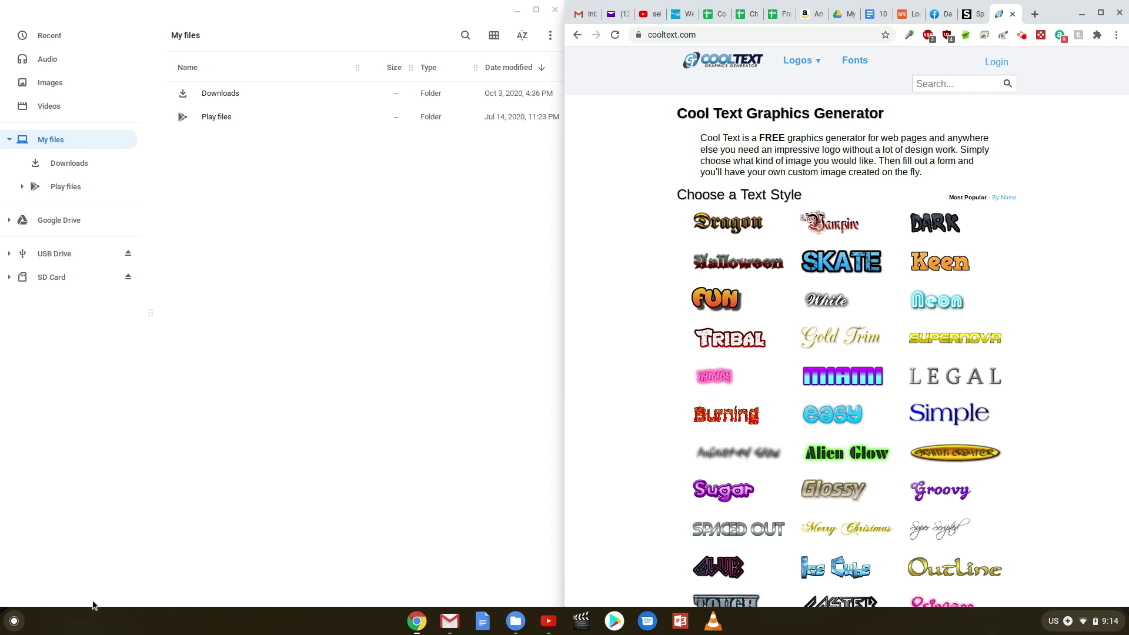
Enable Autohide shelf from the shelf's right-click menu.
right_click(852, 621)
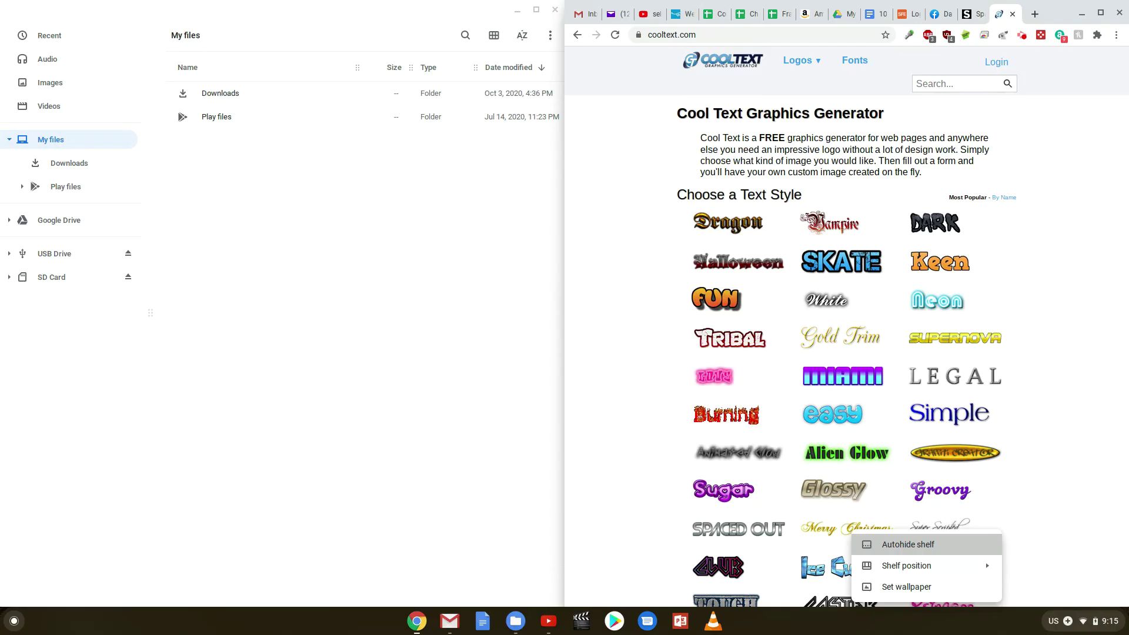
click(908, 544)
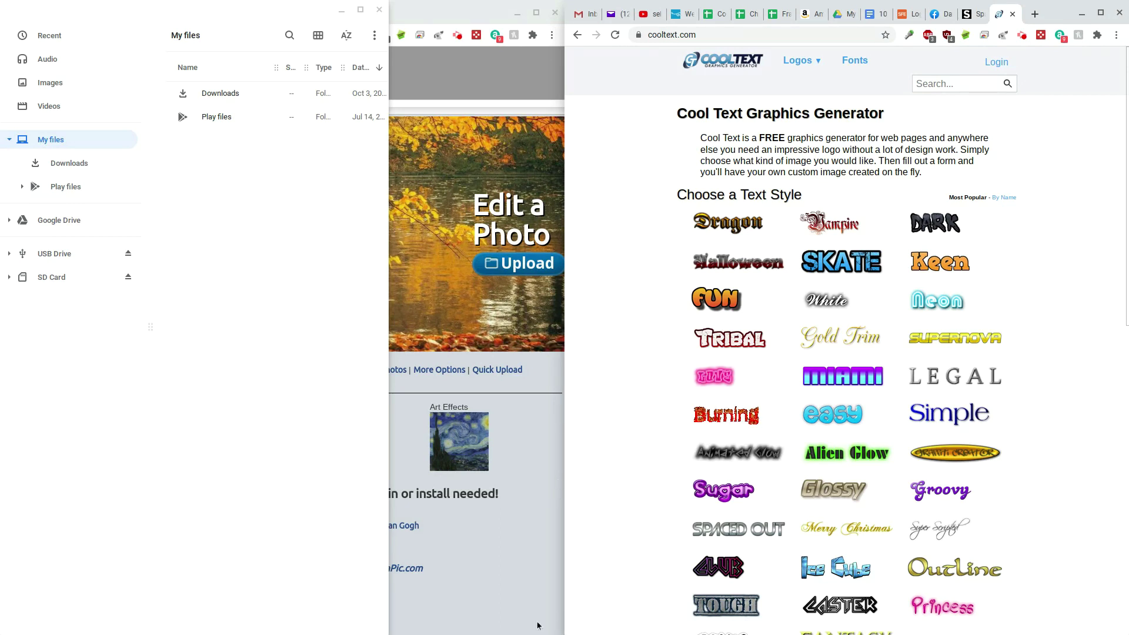
Bring up the hidden shelf, scroll the page, then minimize all windows with Super+] to show the desktop.
mouse_move(465, 632)
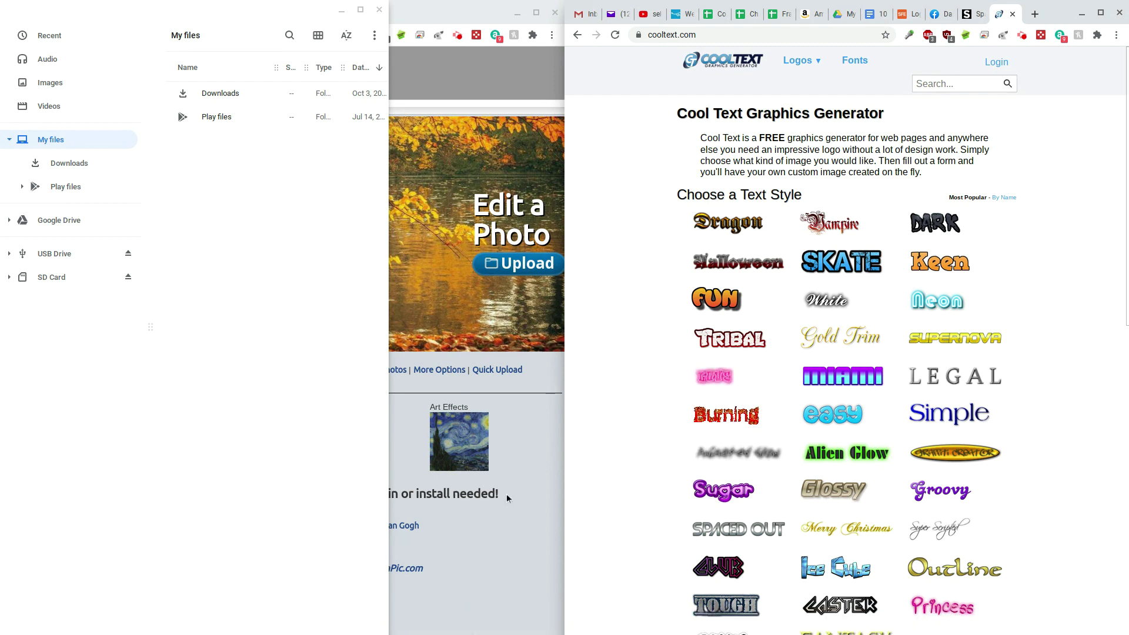
scroll(625, 545, down, 8)
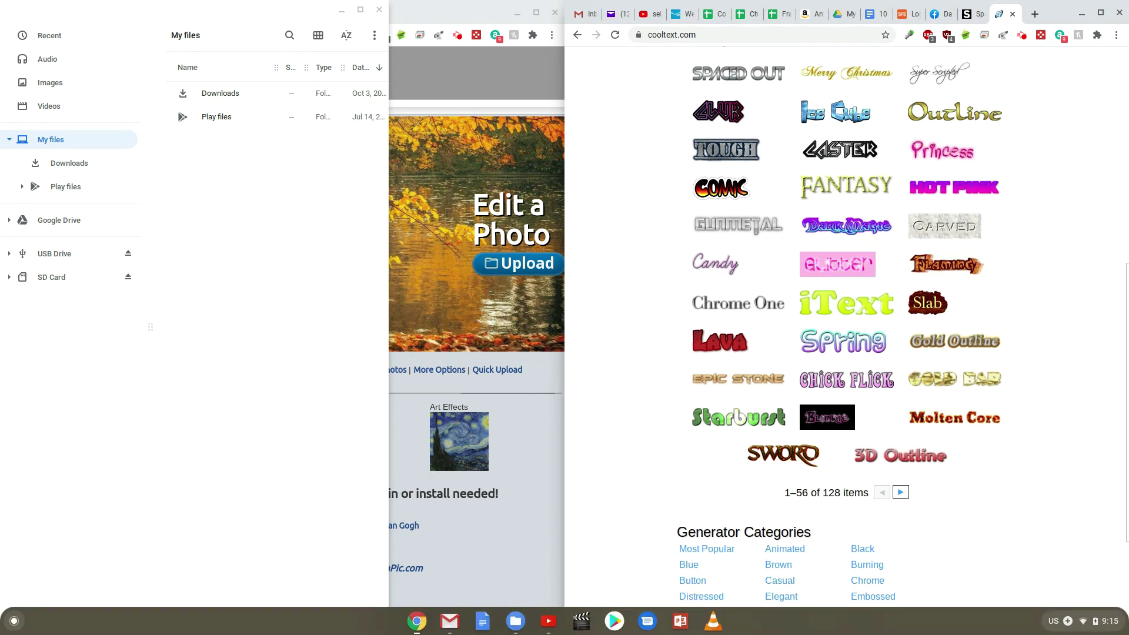
key(super+bracketright)
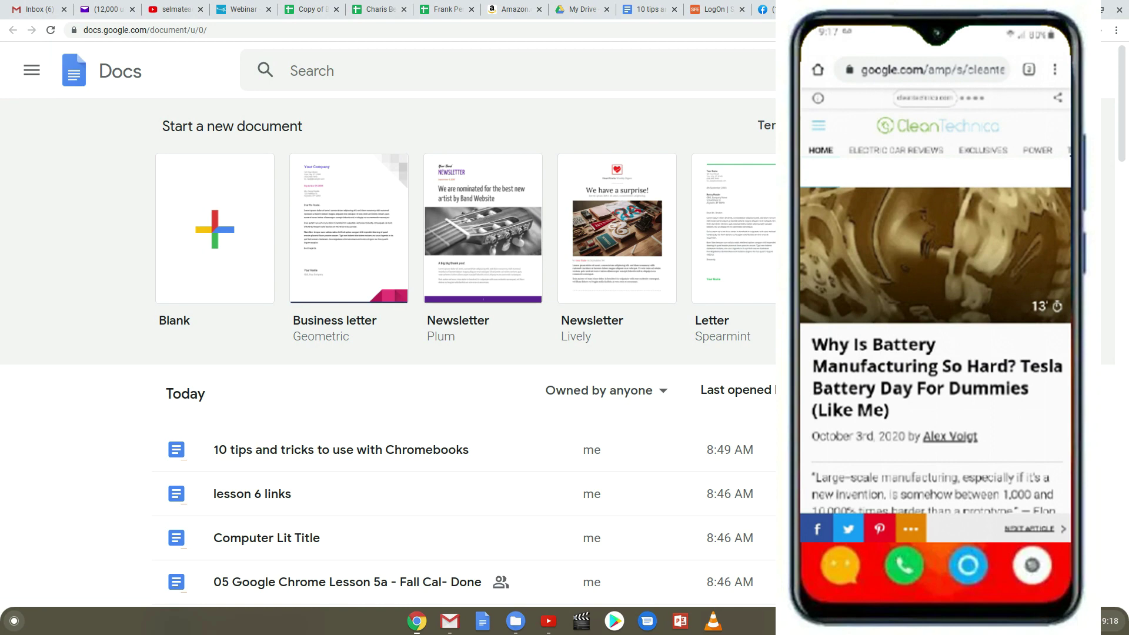
Open the app launcher over the Google Docs page with the Search key.
key(super)
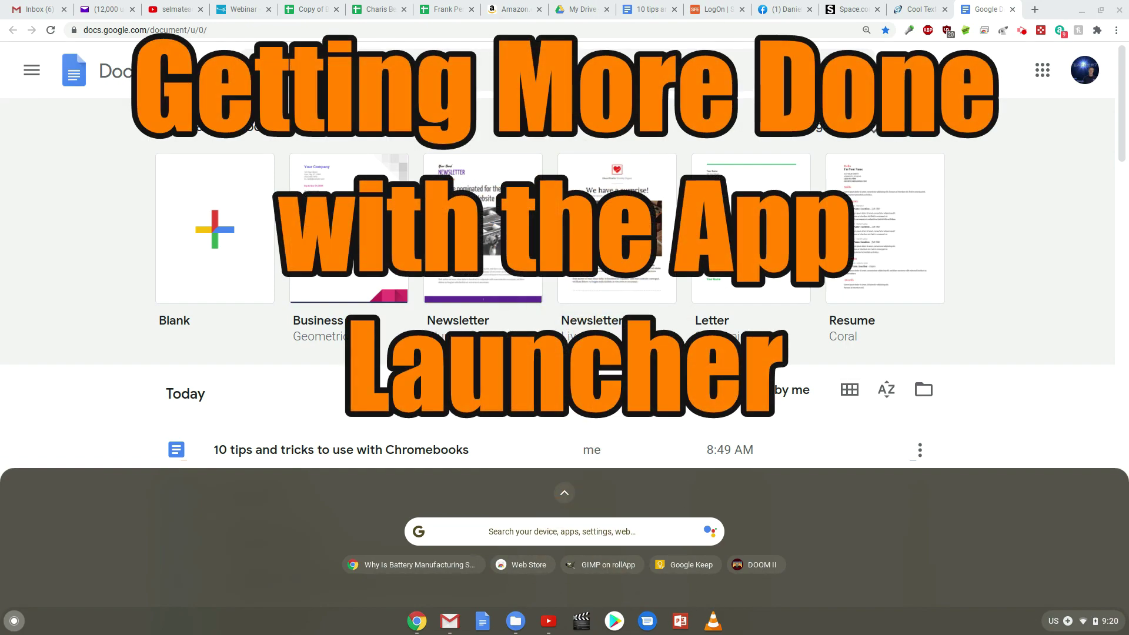
Search the launcher for gimp, then tesla, clearing each, and finally enter 360/29.5.
text(gimp)
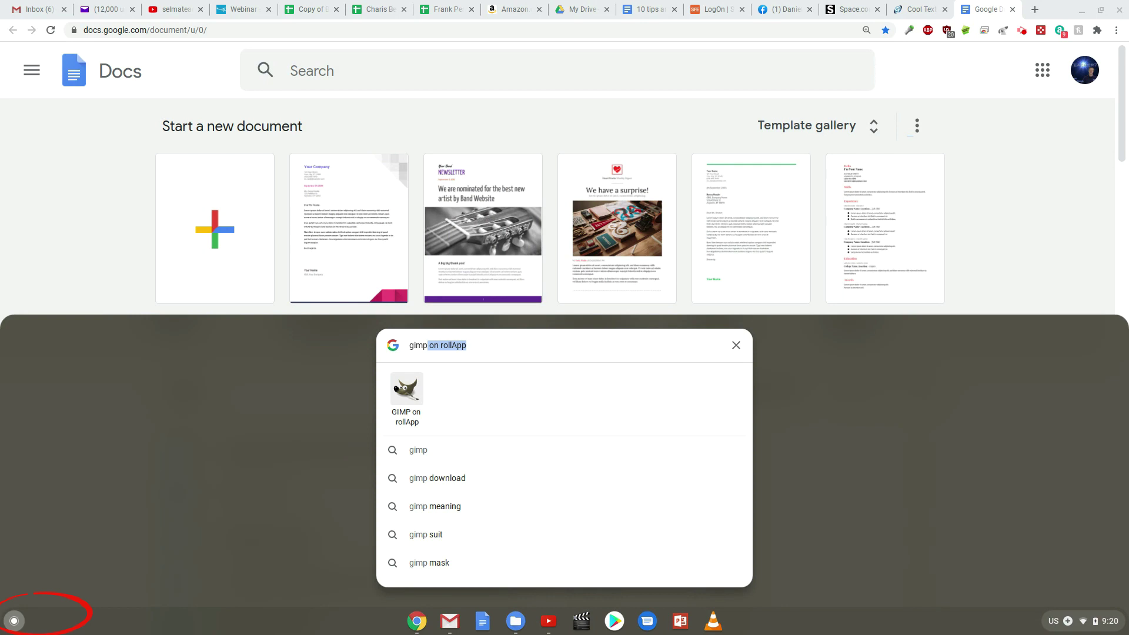
key(BackSpace)
key(BackSpace)
key(BackSpace)
key(BackSpace)
key(BackSpace)
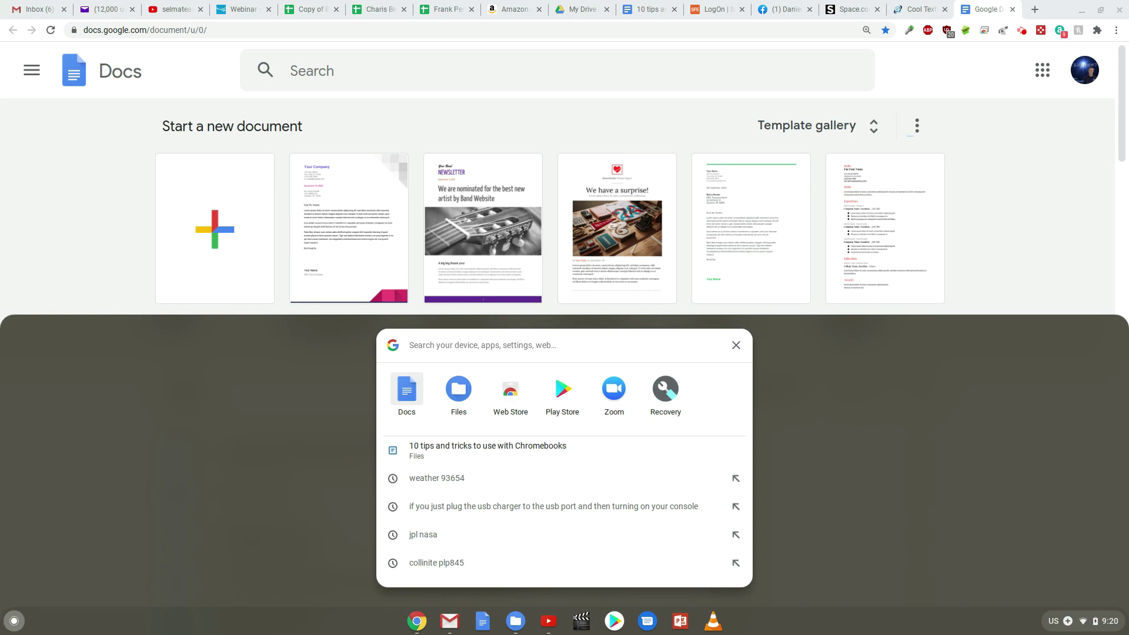
text(tesla)
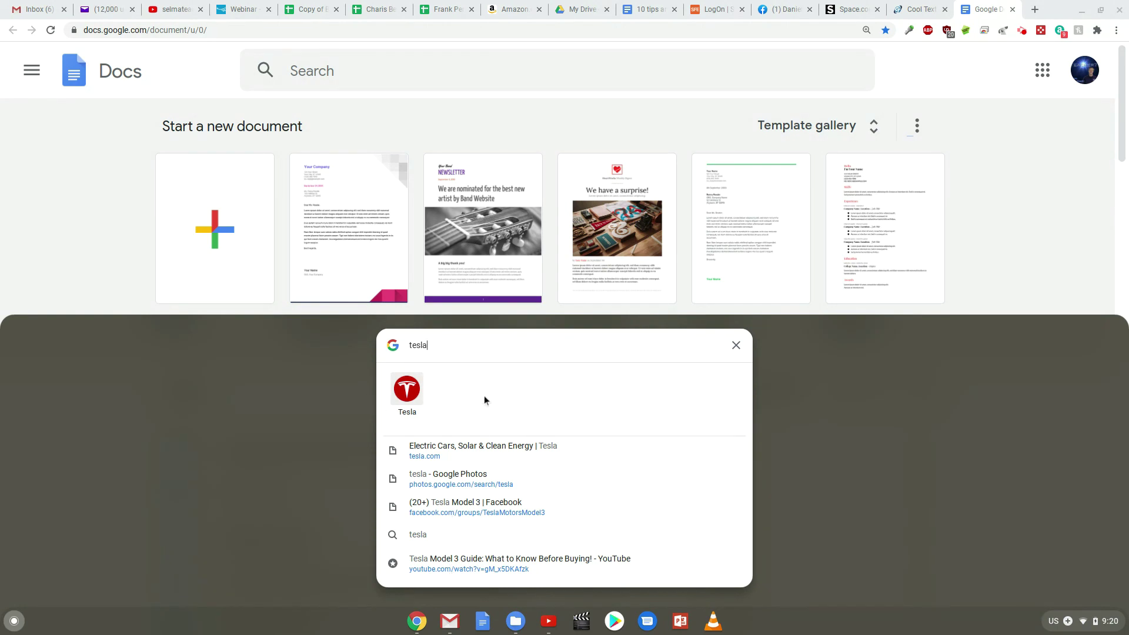
key(BackSpace)
key(BackSpace)
key(BackSpace)
key(BackSpace)
key(BackSpace)
text(360/29.5)
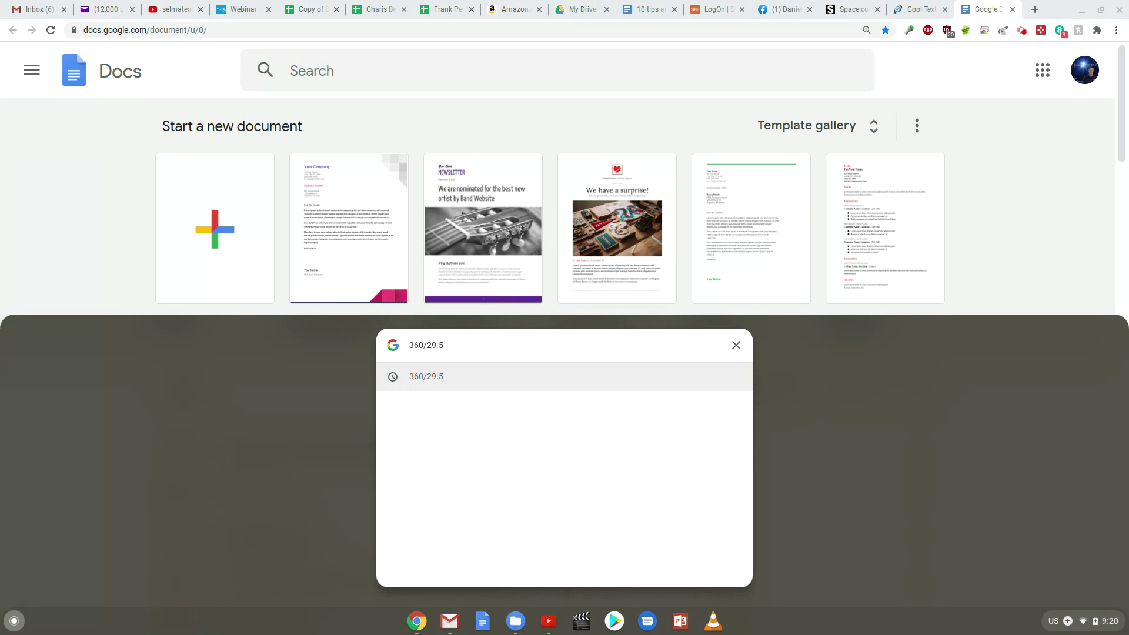